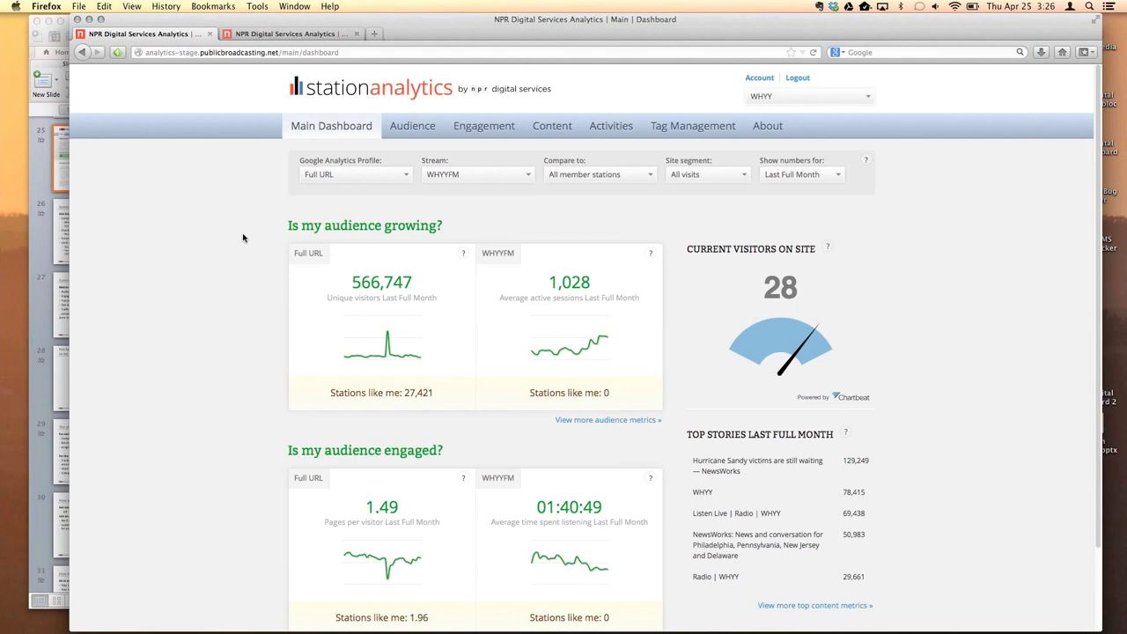
# Step: Check which Google Analytics profiles and streams are available for the WHYY main dashboard
pyautogui.click(327, 173)
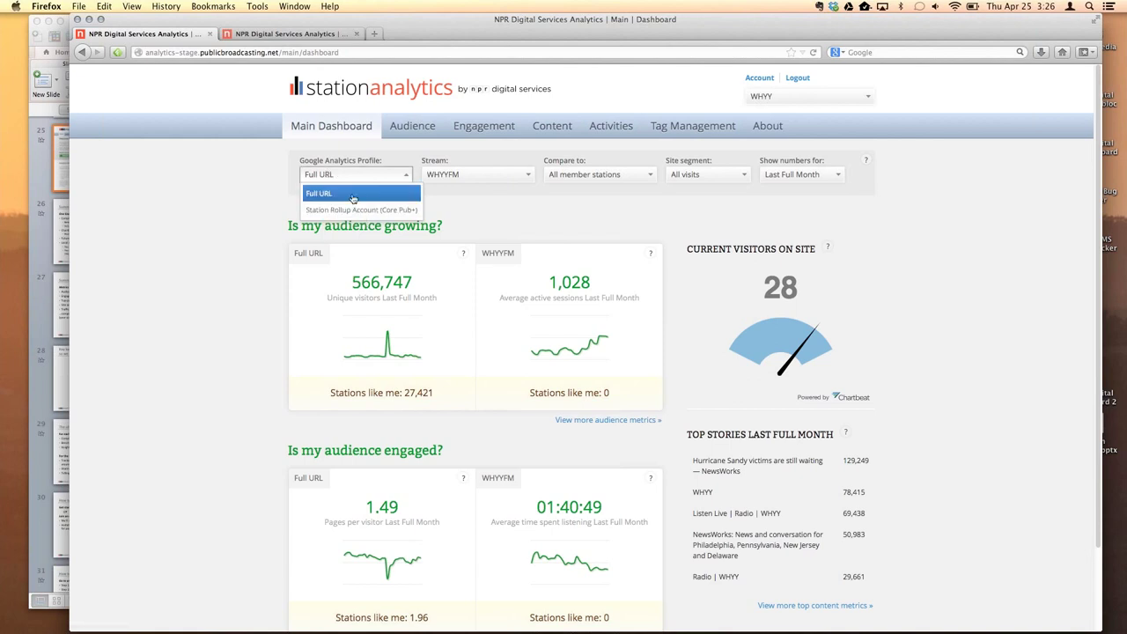
pyautogui.click(353, 196)
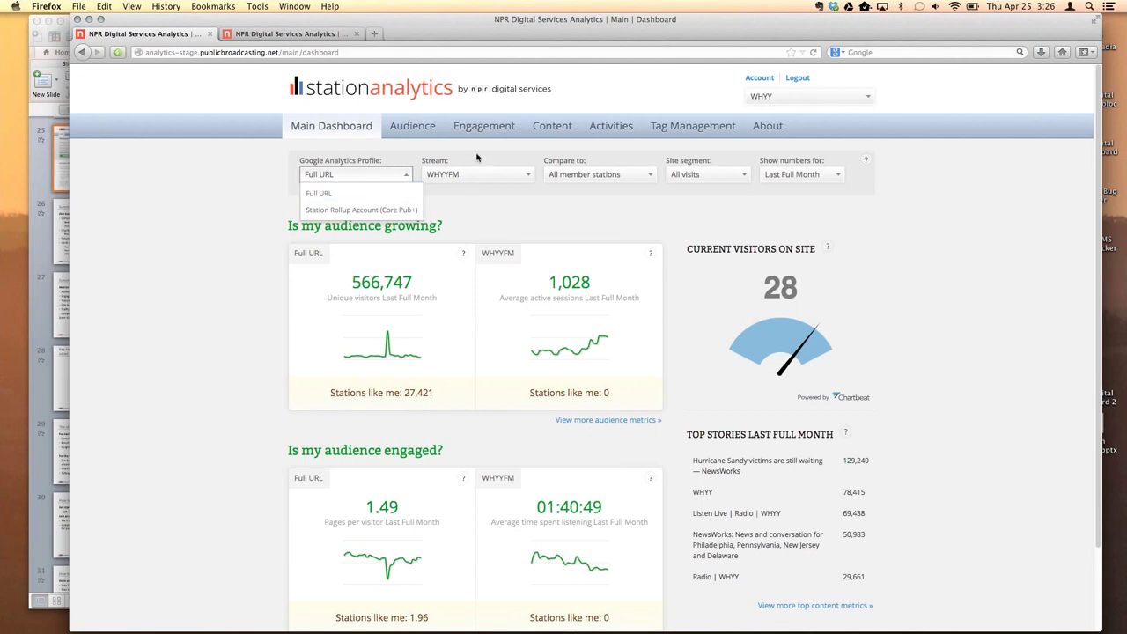
pyautogui.click(479, 175)
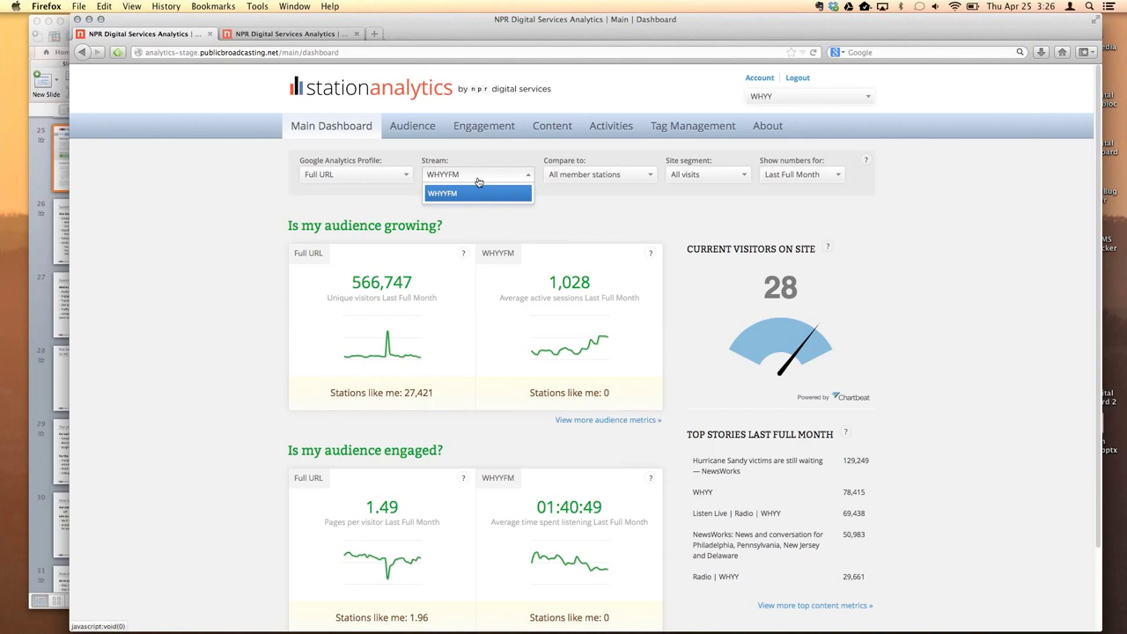
pyautogui.click(562, 160)
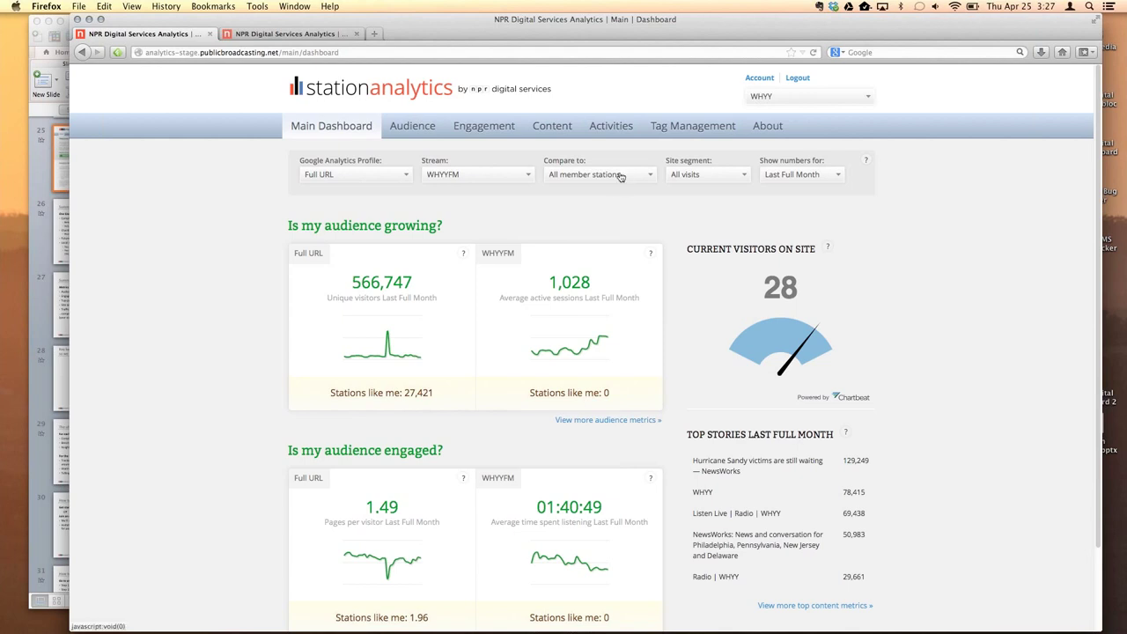
# Step: Set the main dashboard's comparison group to Stations like me
pyautogui.click(620, 176)
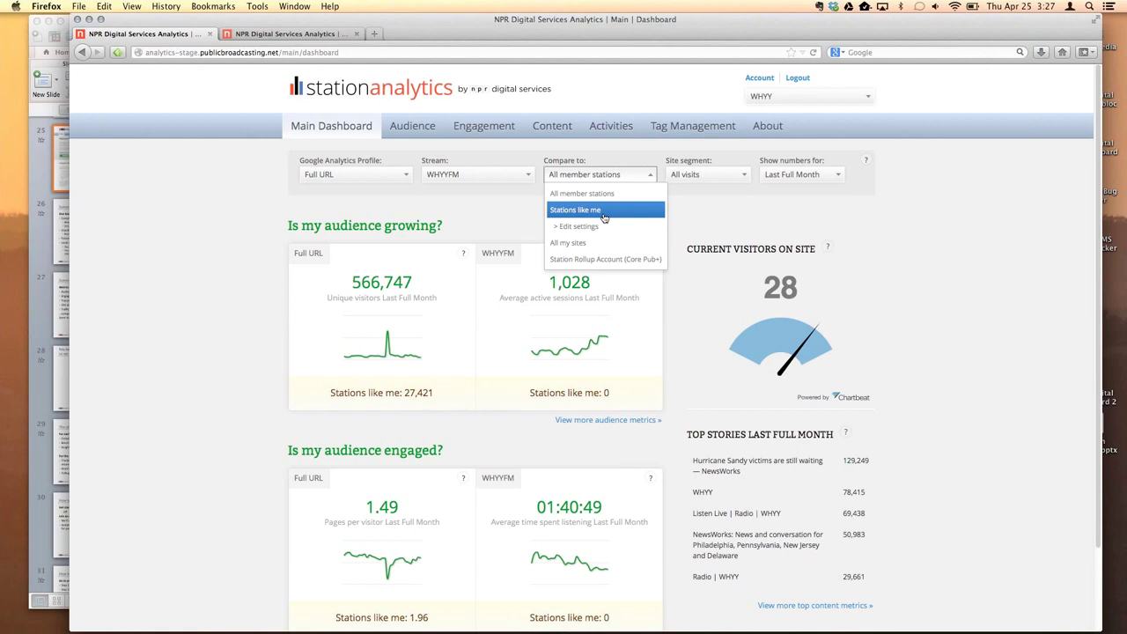
pyautogui.click(605, 211)
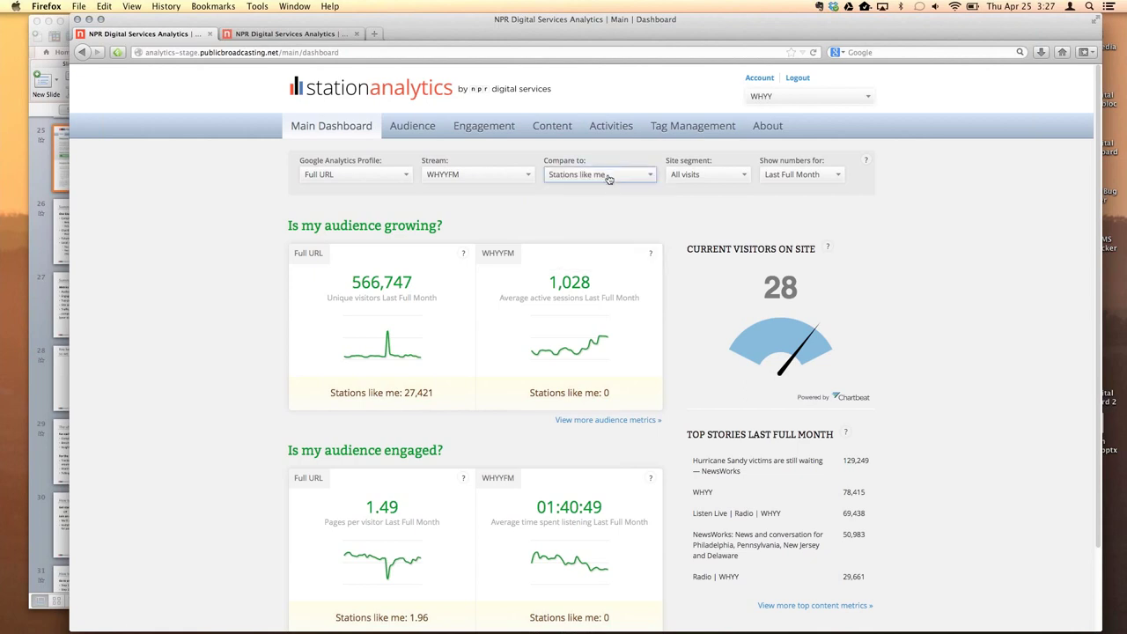
# Step: Try to narrow the Stations Like Me group to a metro population of 1,000,000 or more in Alaska, without submitting the settings
pyautogui.click(609, 179)
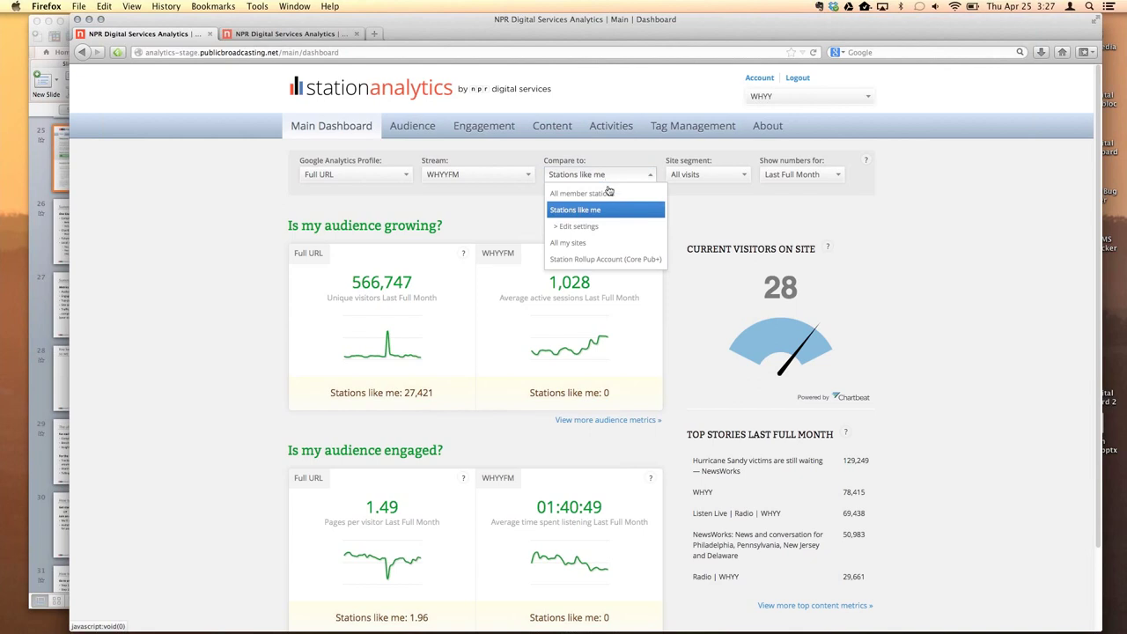
pyautogui.click(603, 230)
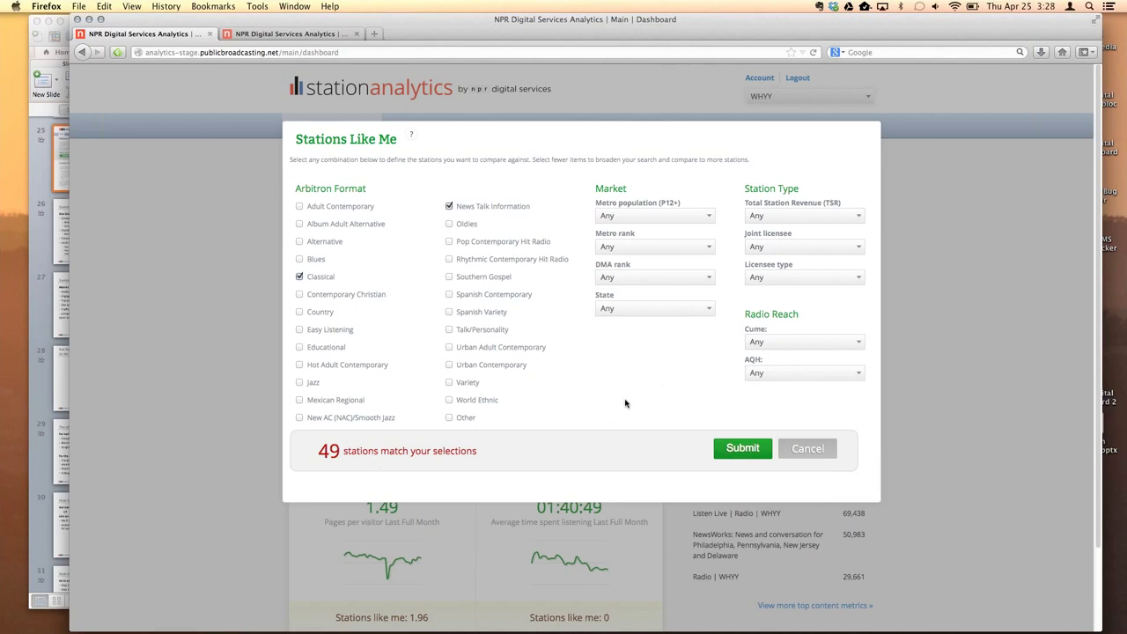
pyautogui.click(681, 215)
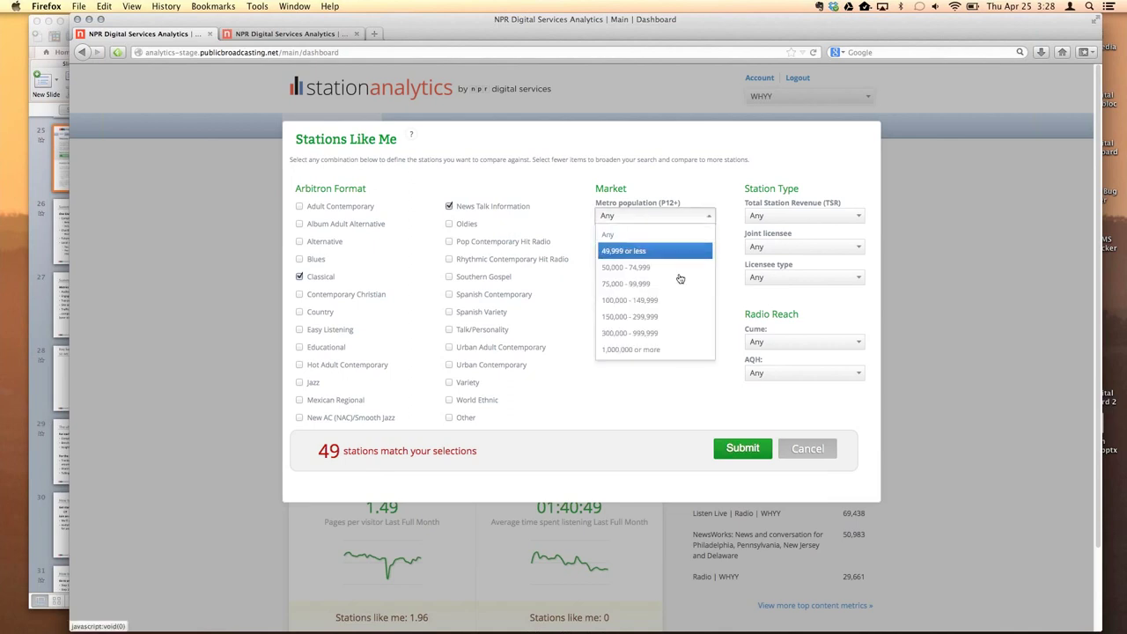
pyautogui.click(671, 349)
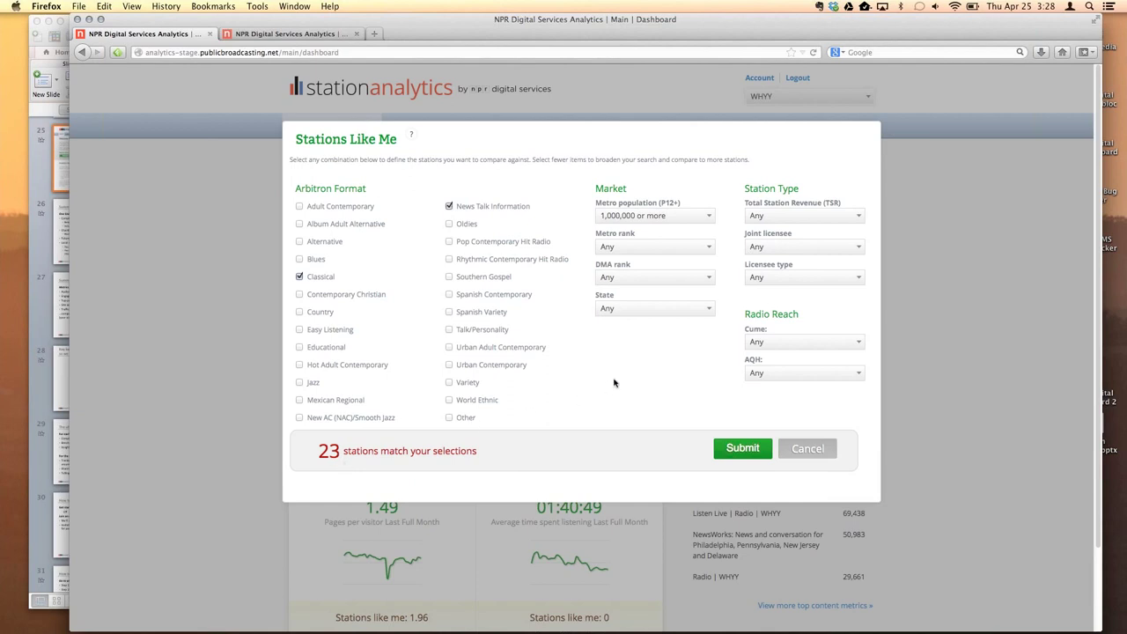
pyautogui.click(652, 313)
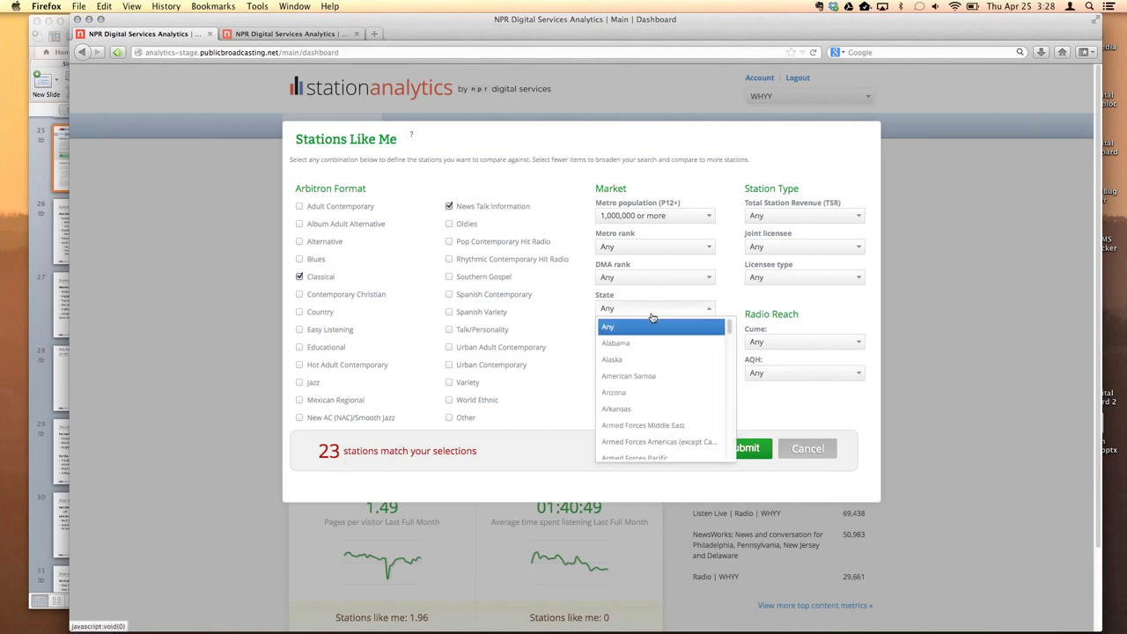
pyautogui.click(646, 364)
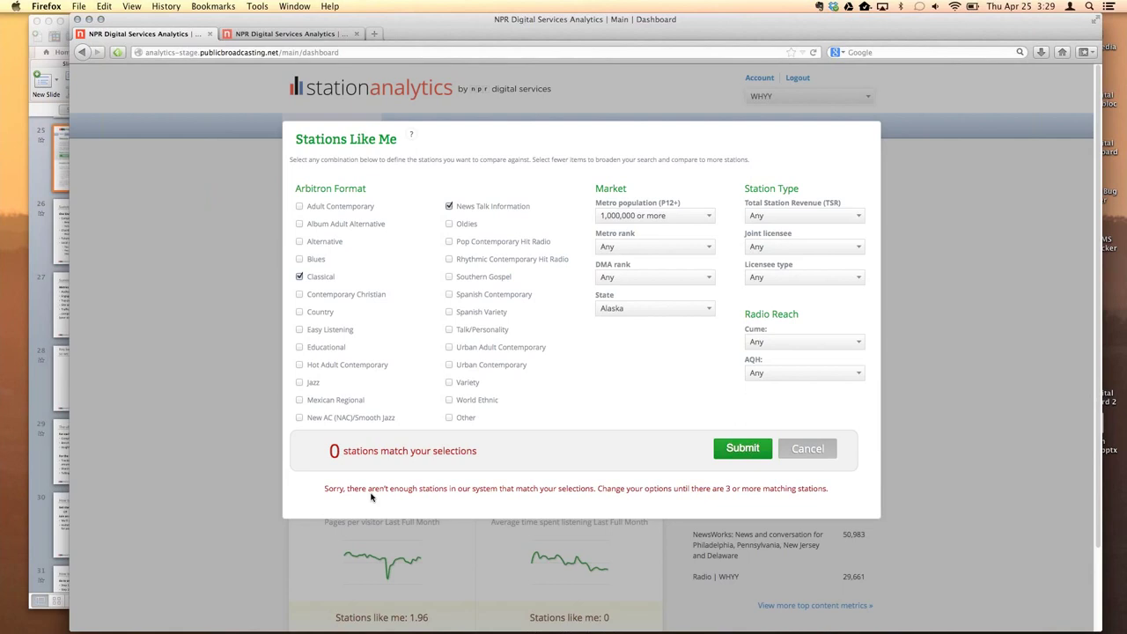
pyautogui.click(809, 451)
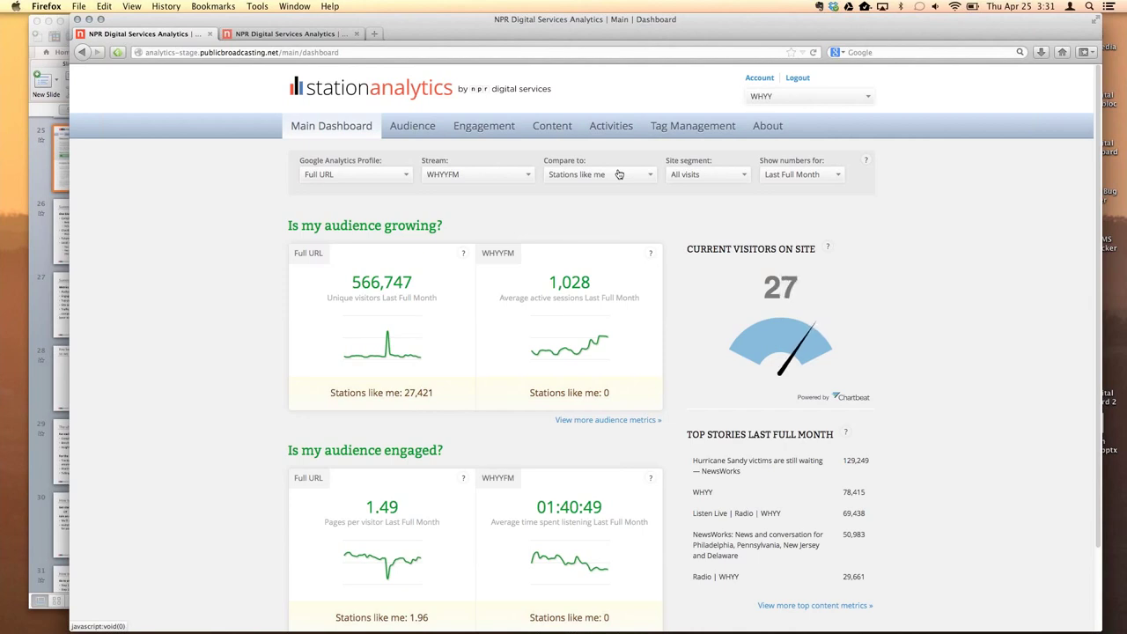
# Step: Review the site segment options available for filtering the main dashboard
pyautogui.click(738, 180)
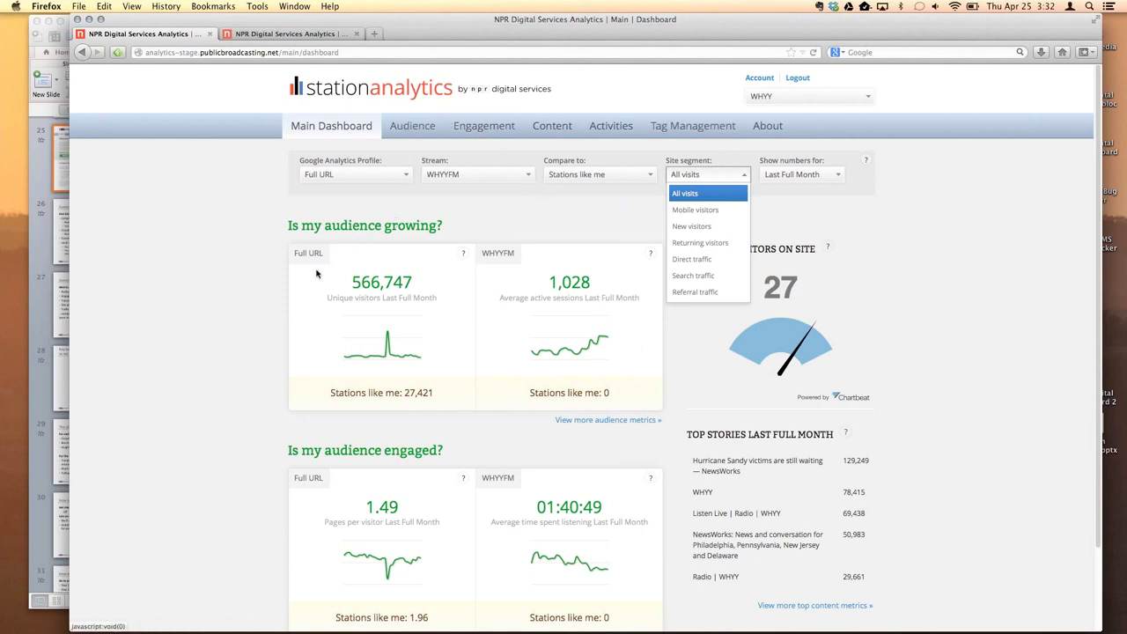
pyautogui.click(211, 275)
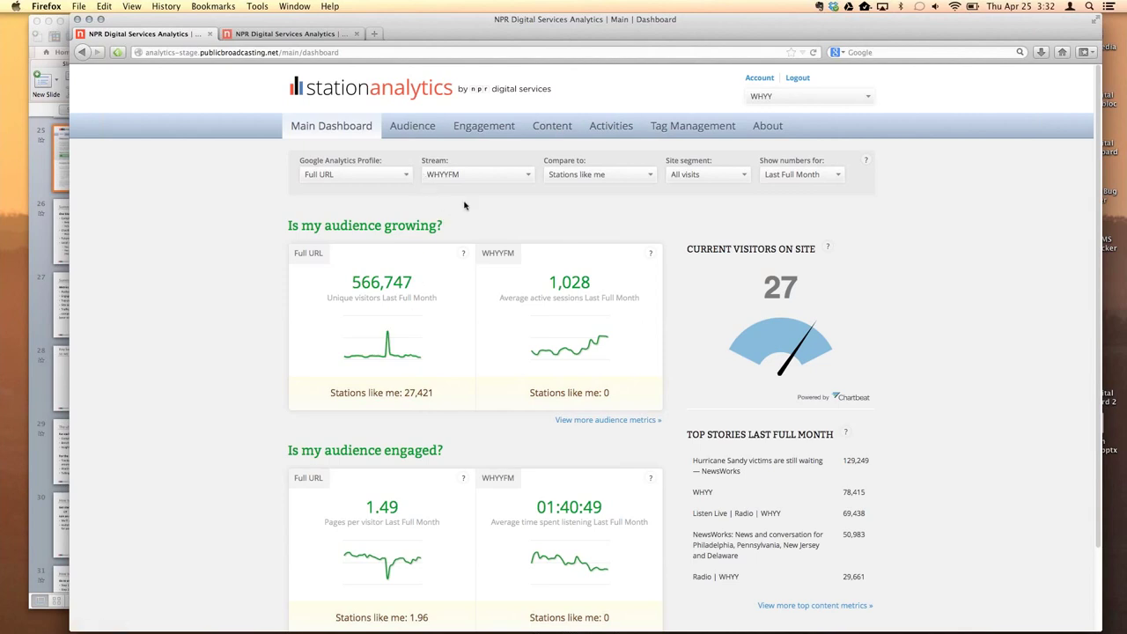
# Step: Open the Audience report and show its numbers for the Last 30 Days
pyautogui.click(407, 129)
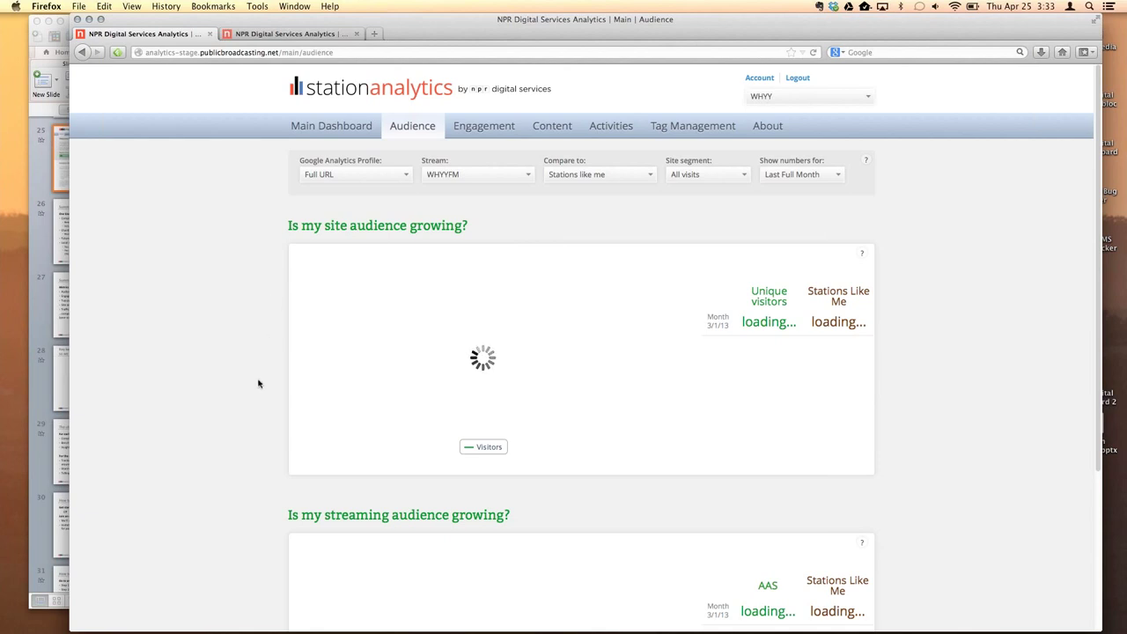
pyautogui.scroll(-2, 258, 383)
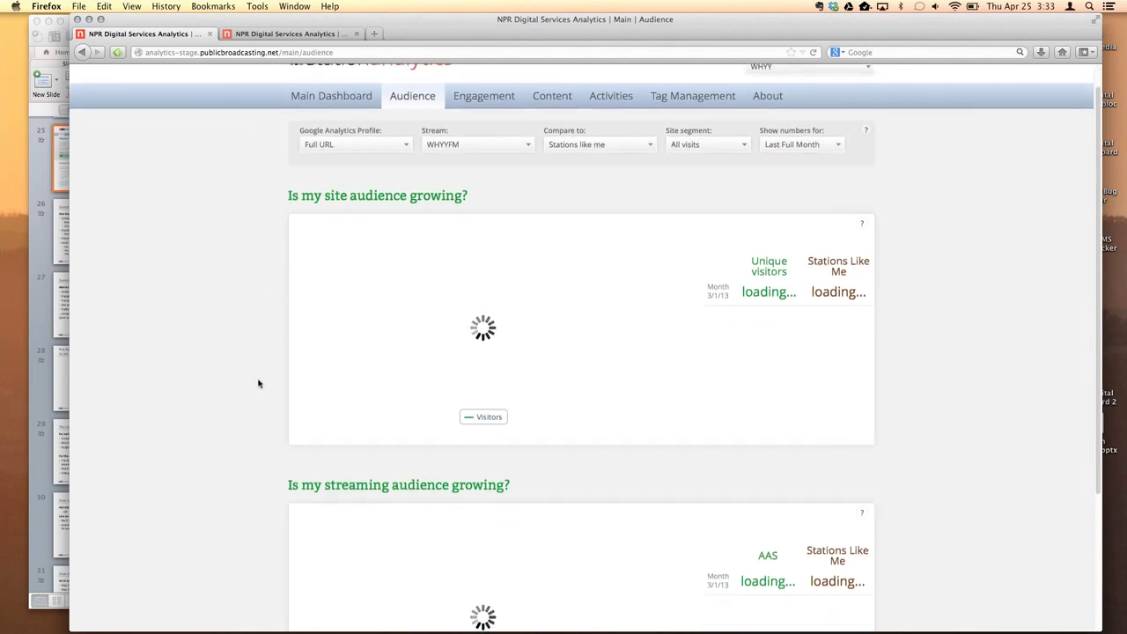
pyautogui.scroll(-1, 258, 384)
pyautogui.scroll(3, 259, 382)
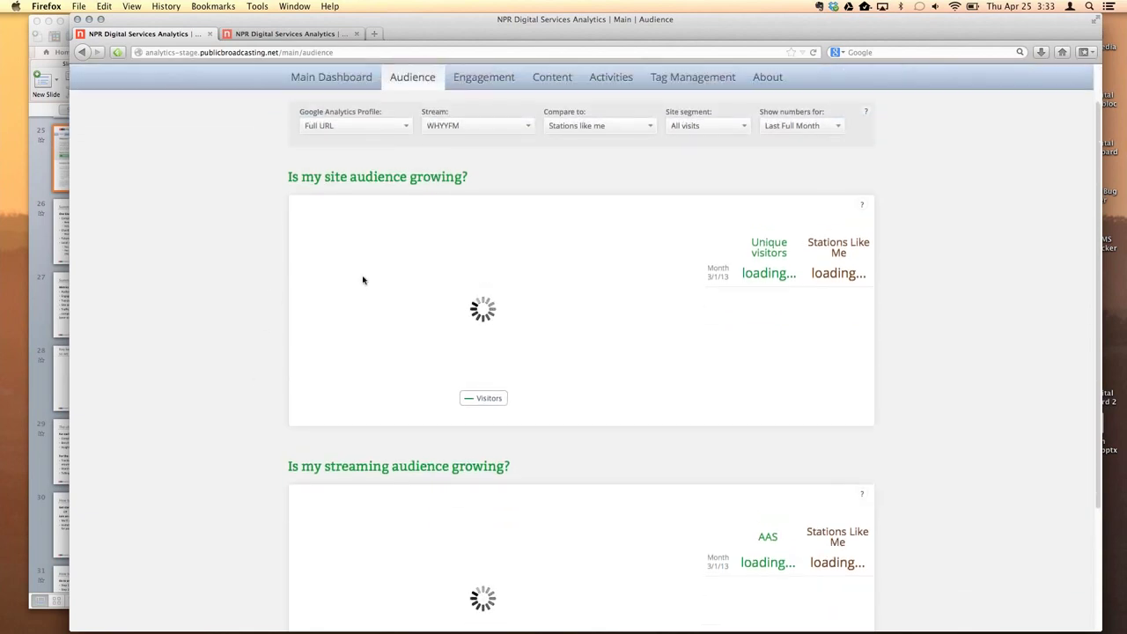
pyautogui.click(827, 130)
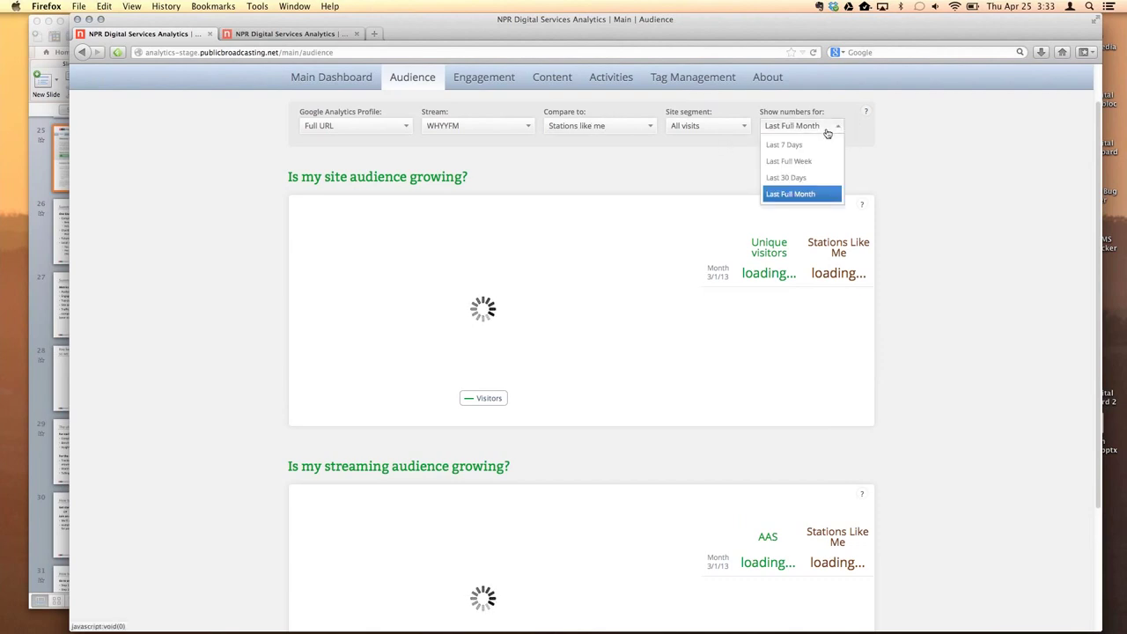
pyautogui.click(816, 181)
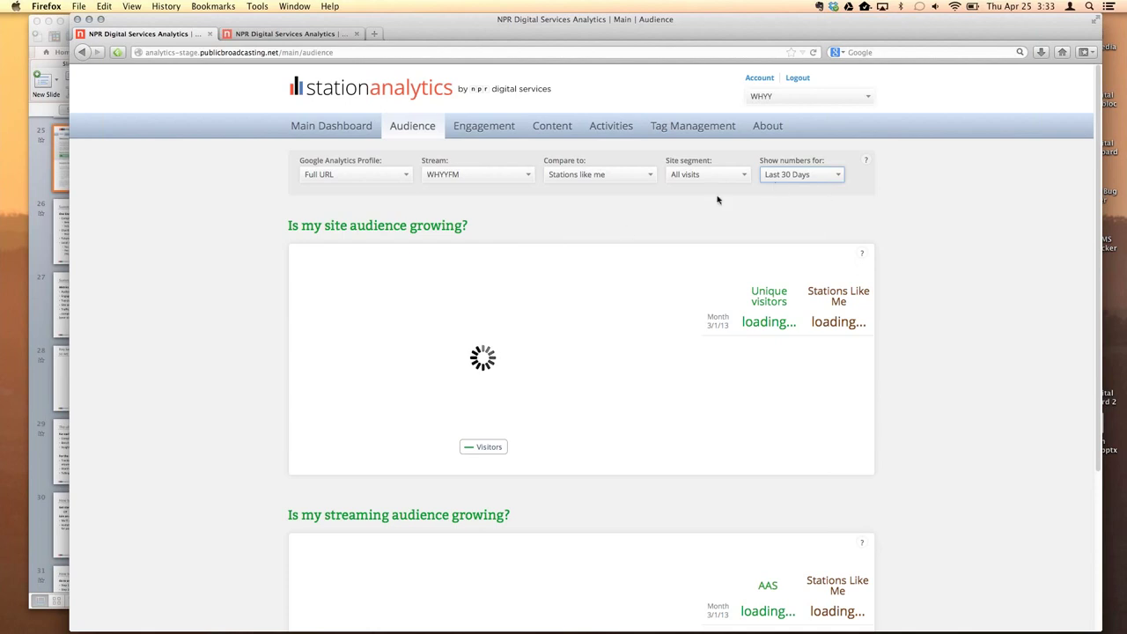
# Step: View the Engagement, Content and Activities reports one after another
pyautogui.click(477, 128)
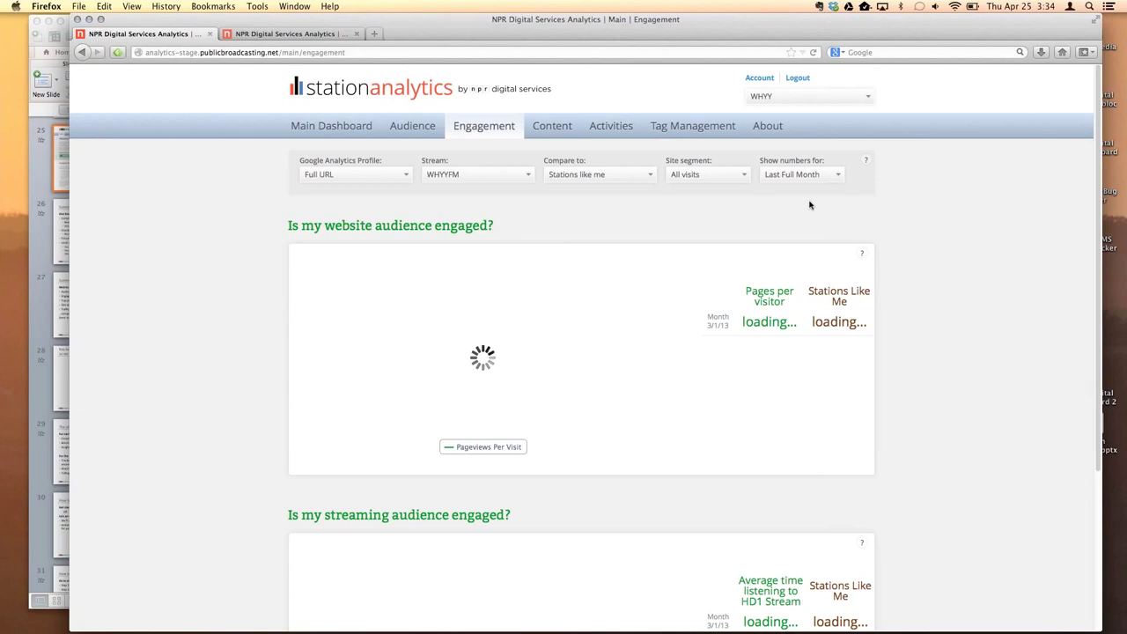
pyautogui.click(552, 126)
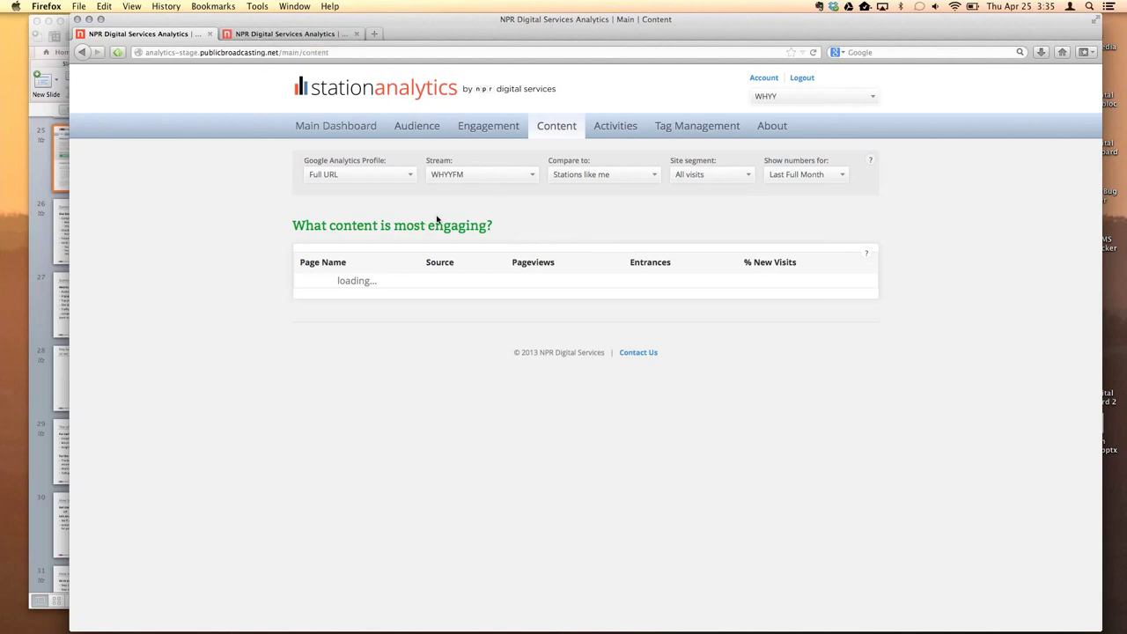
pyautogui.click(614, 126)
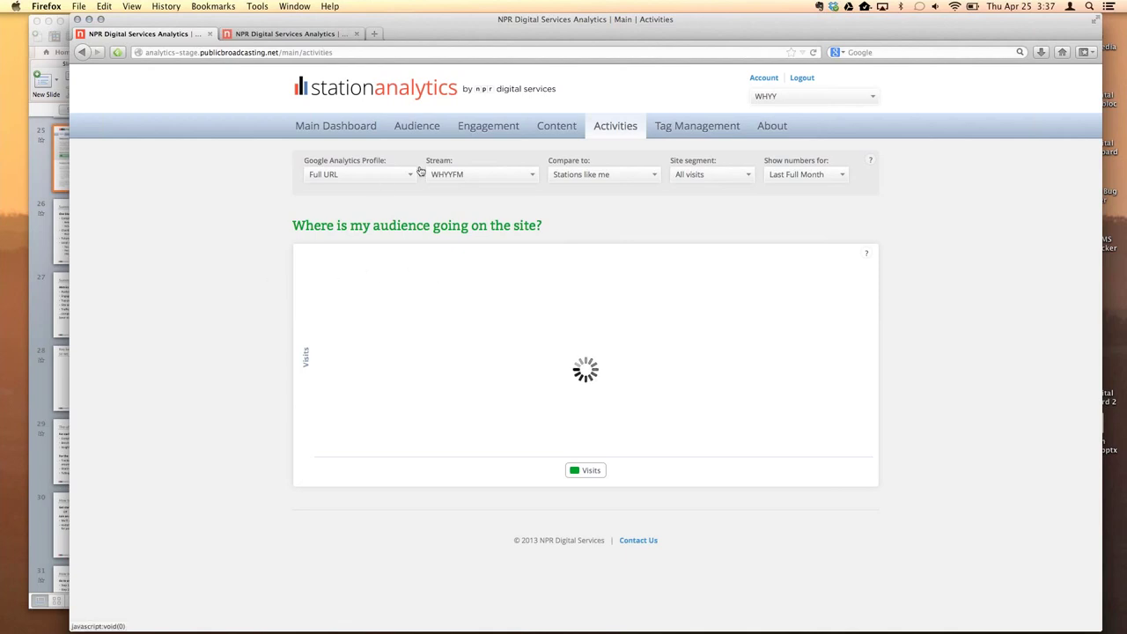
# Step: Examine WHYY's station profile in Tag Management, from the contact details through market figures, licensee and Arbitron format to the member status
pyautogui.click(257, 35)
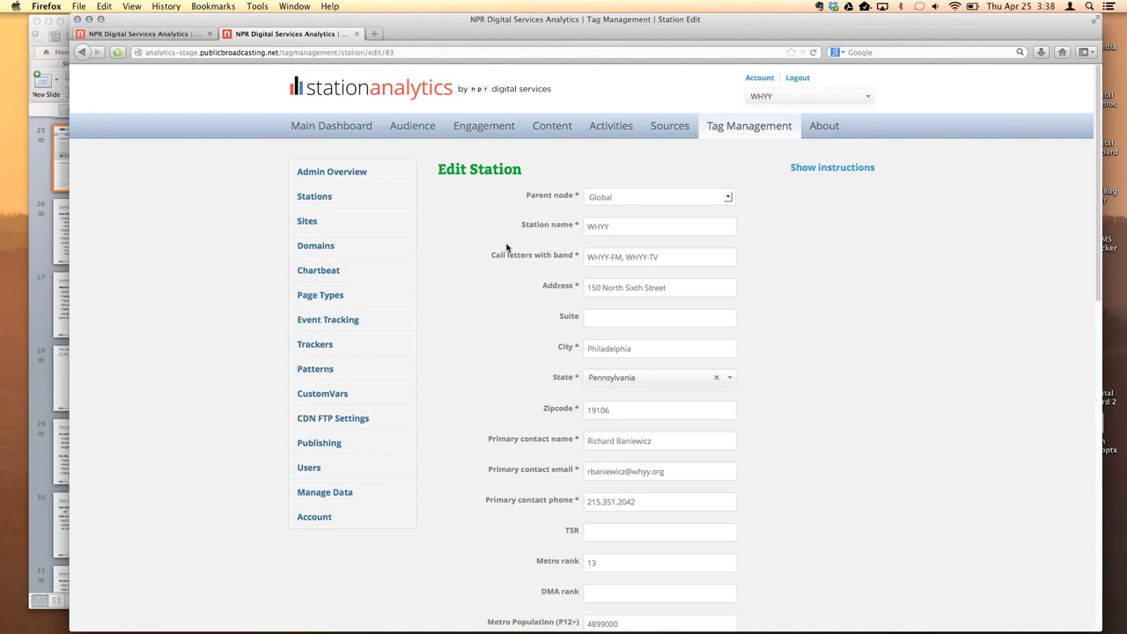
pyautogui.scroll(-1, 511, 245)
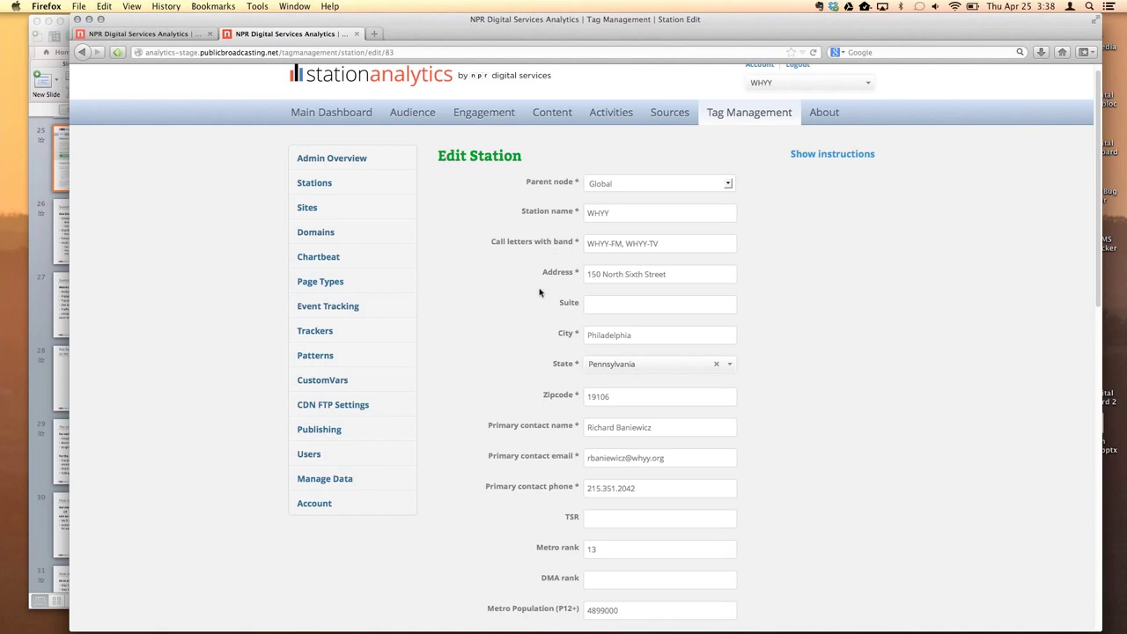
pyautogui.scroll(-3, 540, 293)
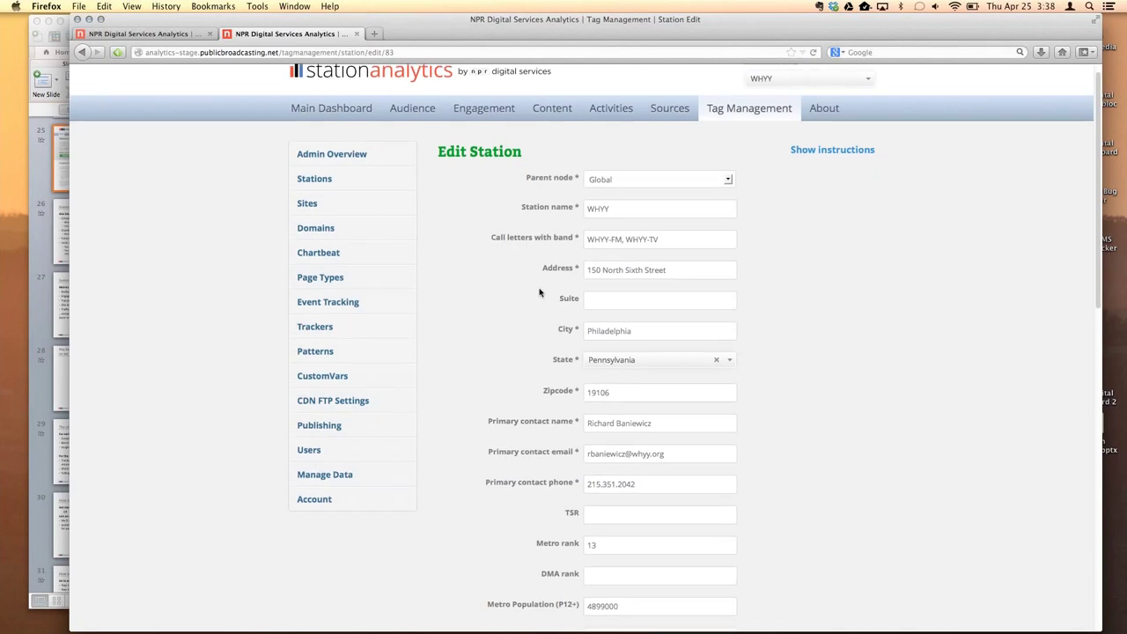
pyautogui.scroll(-3, 540, 292)
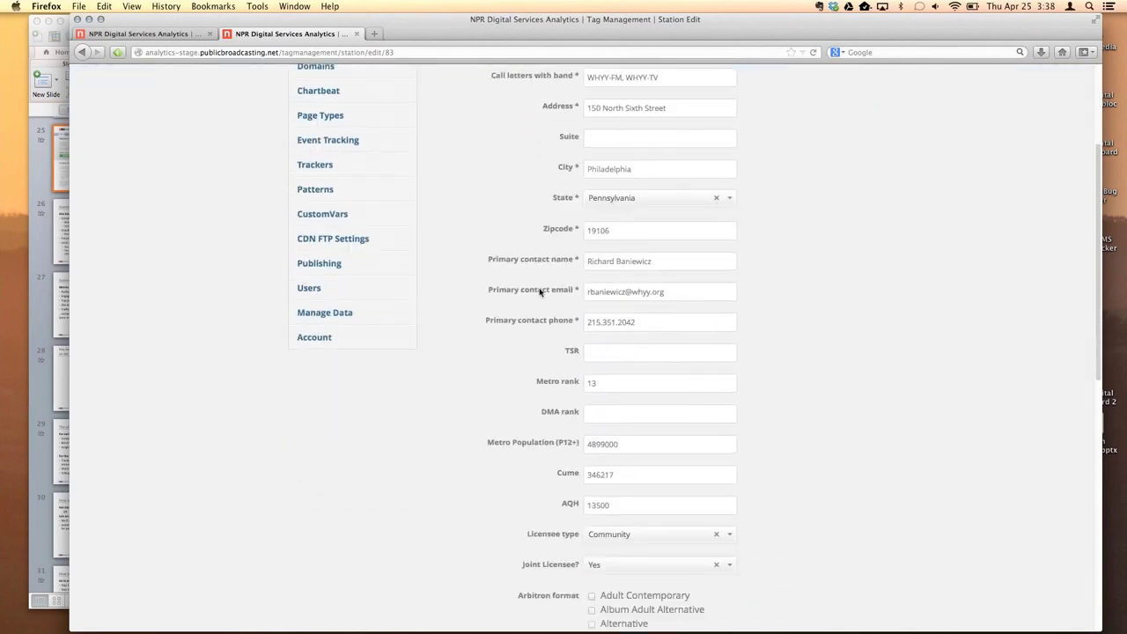
pyautogui.scroll(-5, 553, 406)
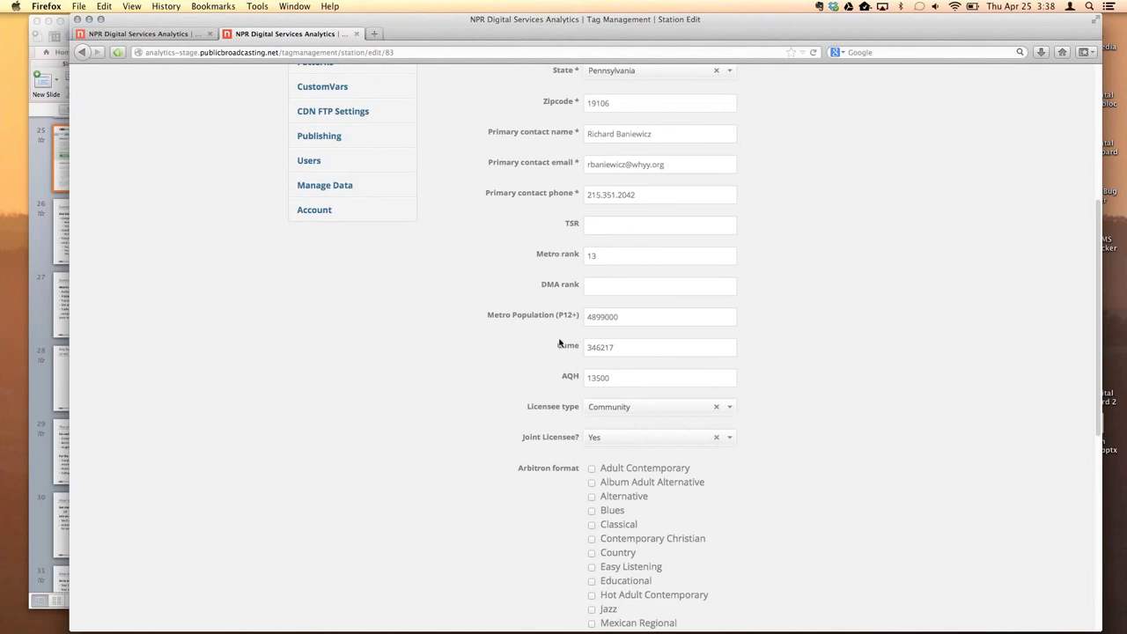
pyautogui.scroll(-3, 539, 307)
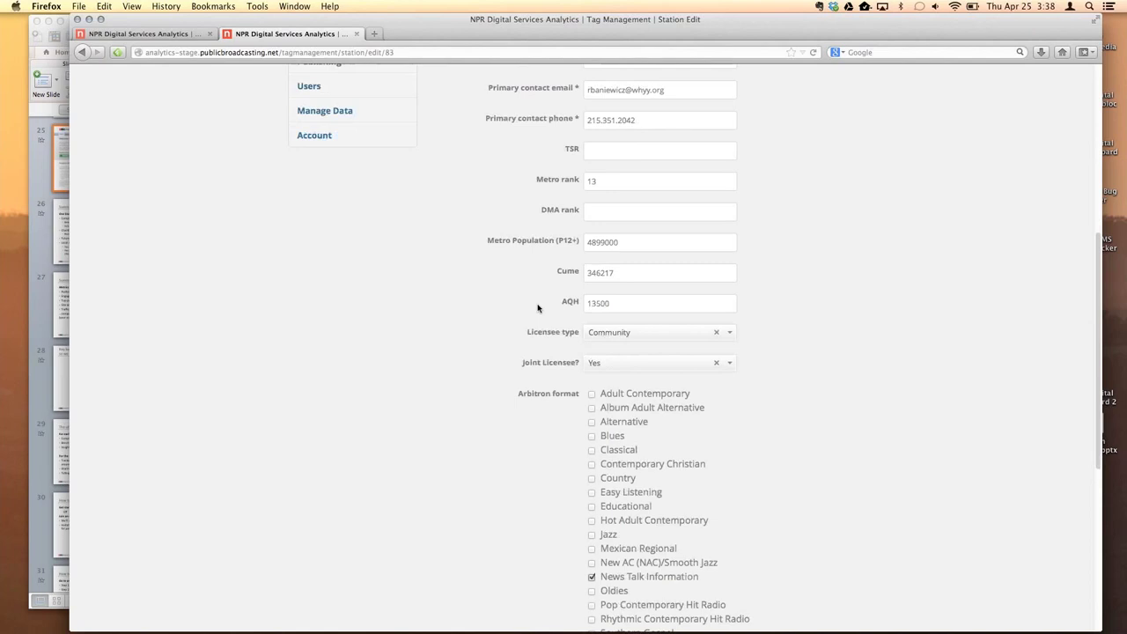
pyautogui.scroll(-10, 538, 307)
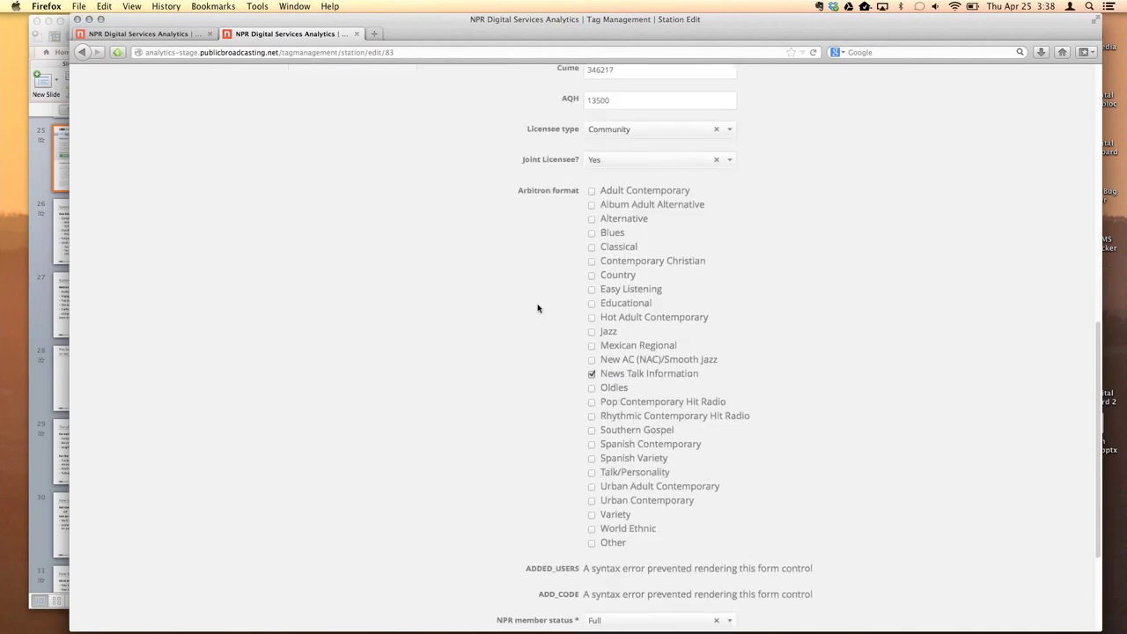
pyautogui.rightClick(538, 309)
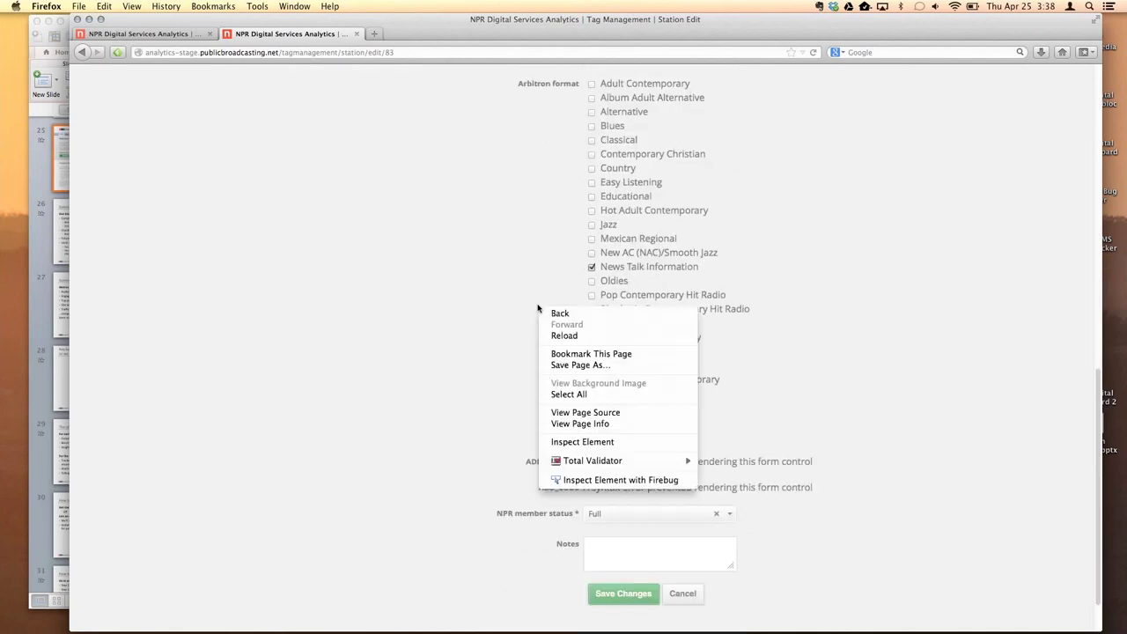
pyautogui.click(479, 223)
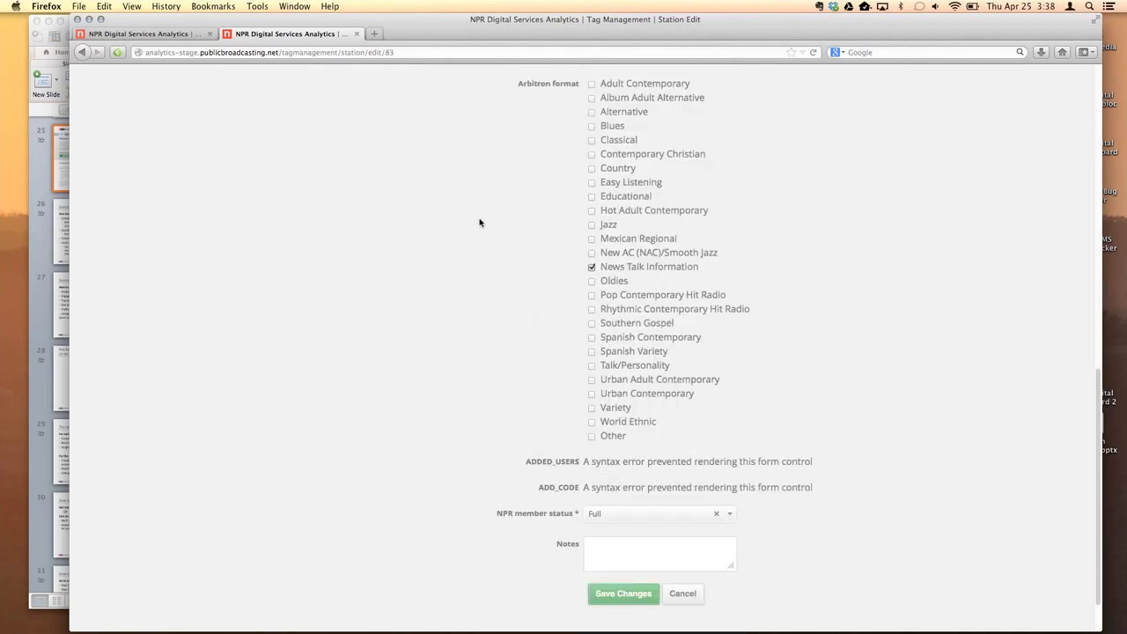
pyautogui.scroll(15, 480, 223)
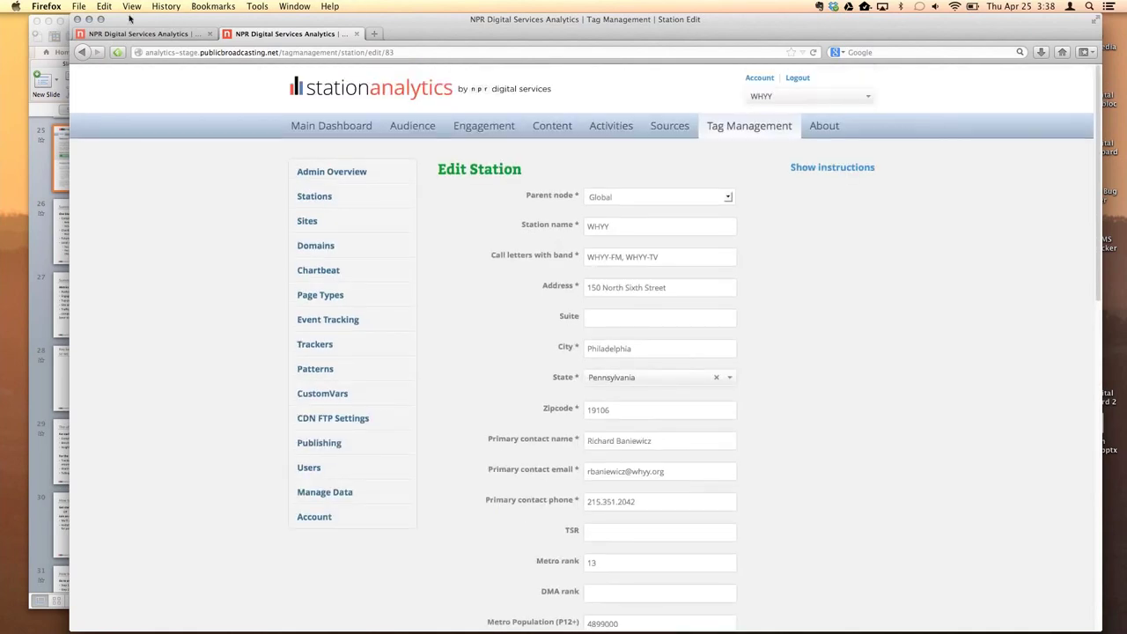
# Step: Return to the Activities report in the other browser tab and go back to the Main Dashboard
pyautogui.click(157, 32)
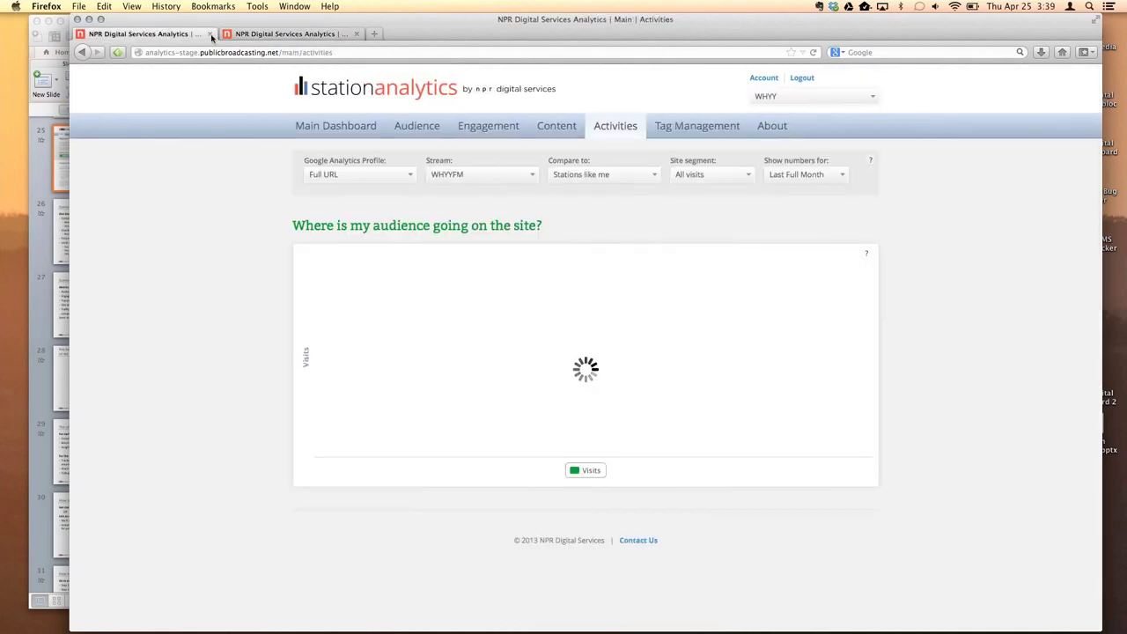
pyautogui.click(616, 128)
pyautogui.click(354, 129)
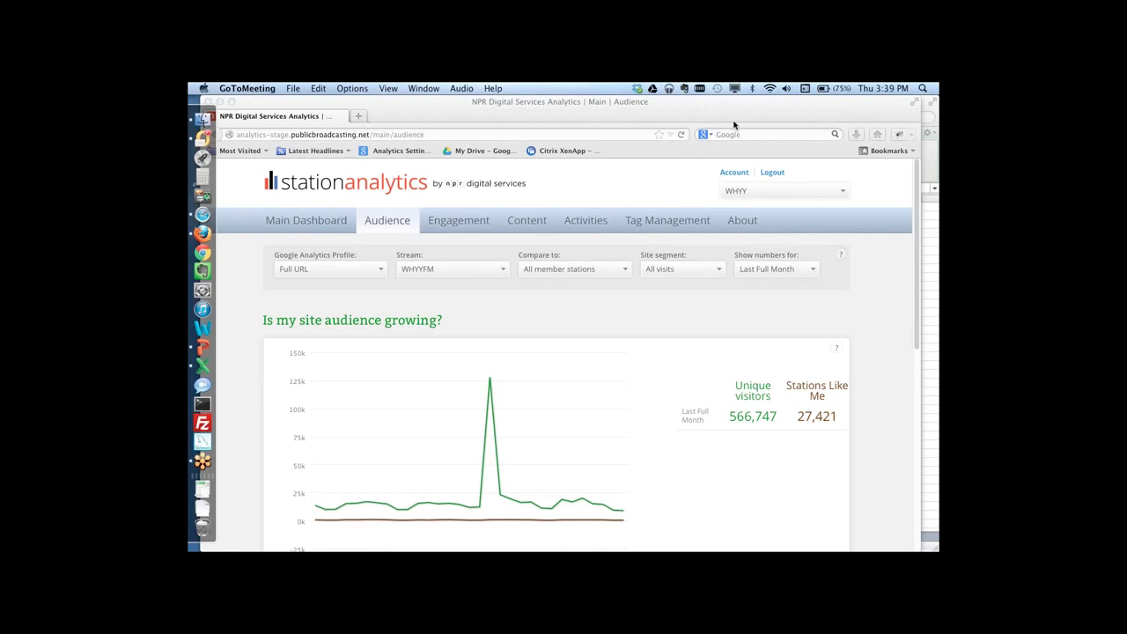
# Step: Bring the browser with WHYY's Audience report to the front and refit its window to the screen
pyautogui.click(692, 111)
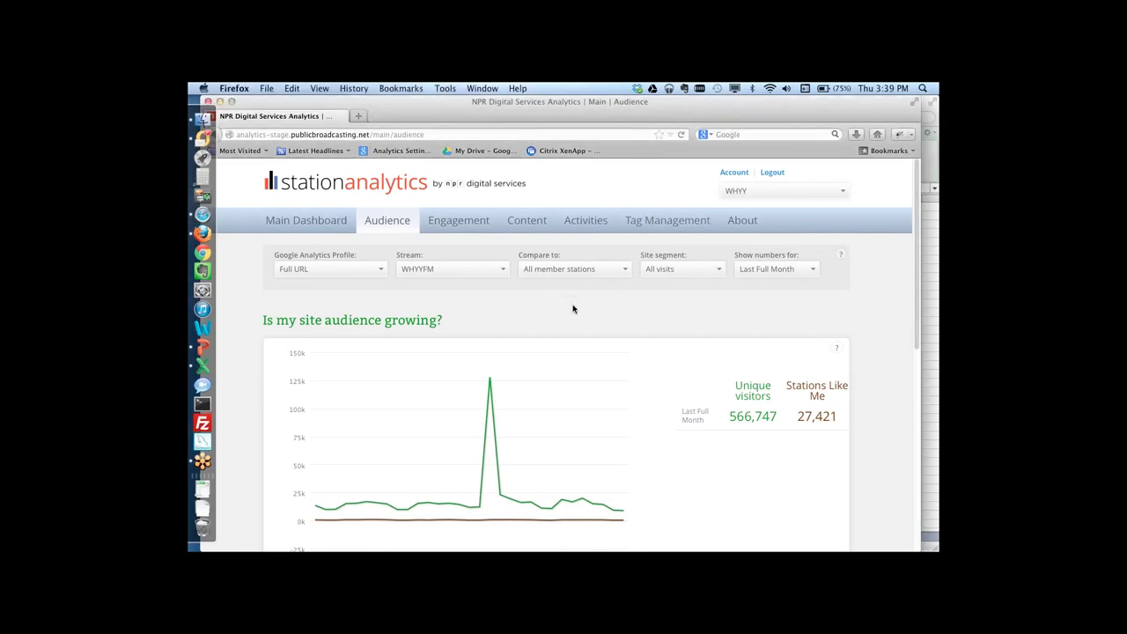
pyautogui.scroll(-1, 537, 341)
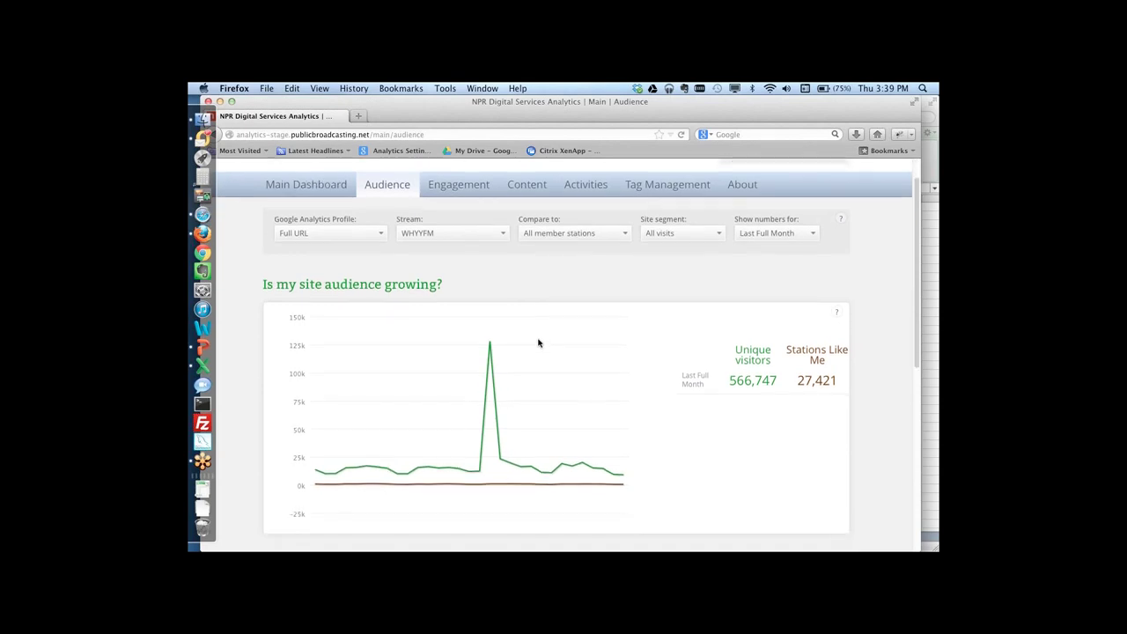
pyautogui.scroll(1, 539, 343)
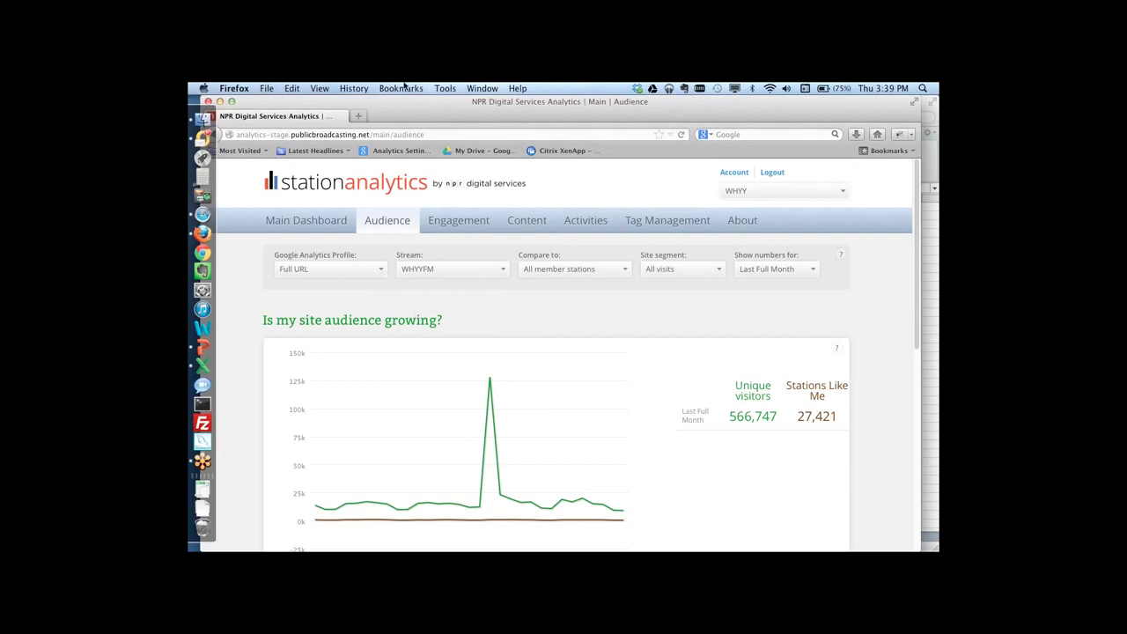
pyautogui.click(231, 101)
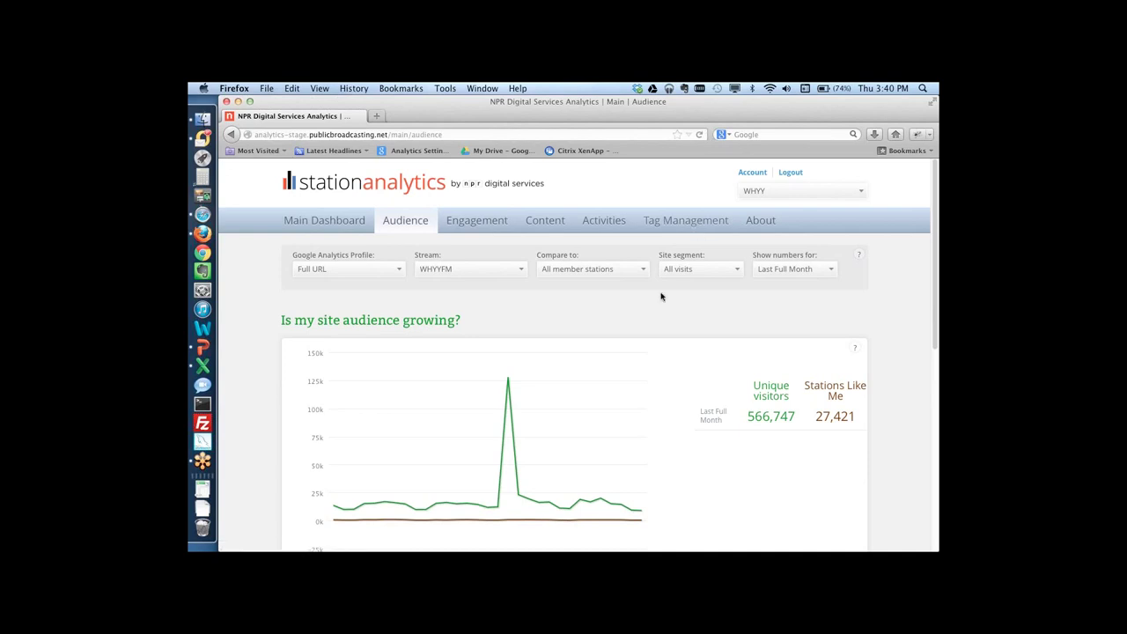
# Step: Examine the site audience chart, including the peak in unique visitors, and the streaming audience chart in the Audience report
pyautogui.scroll(-2, 661, 296)
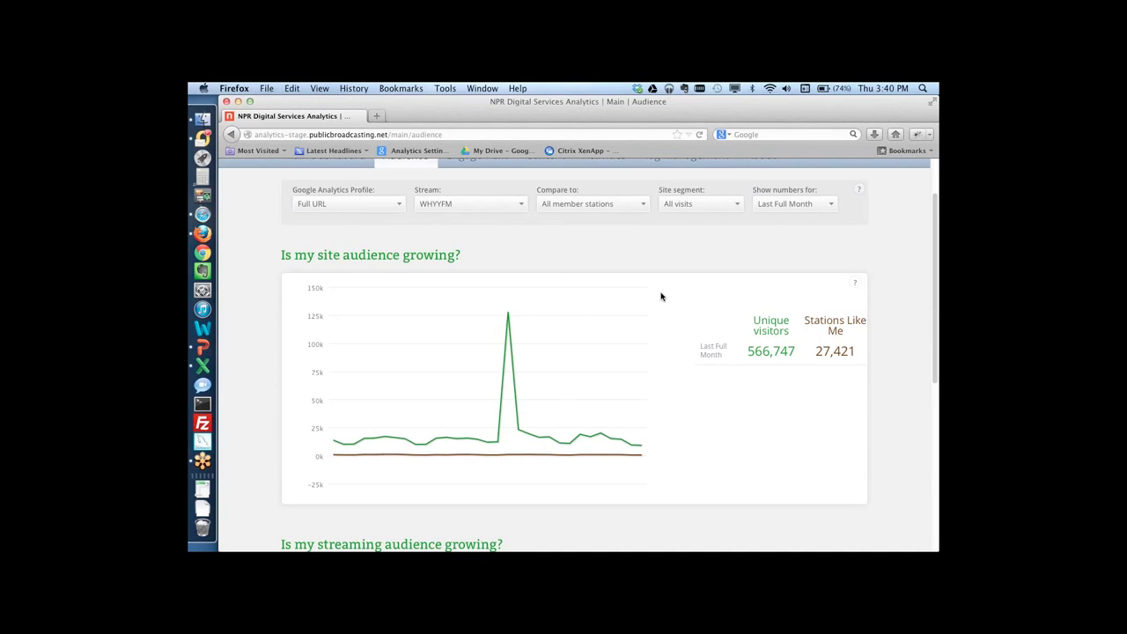
pyautogui.scroll(-1, 661, 297)
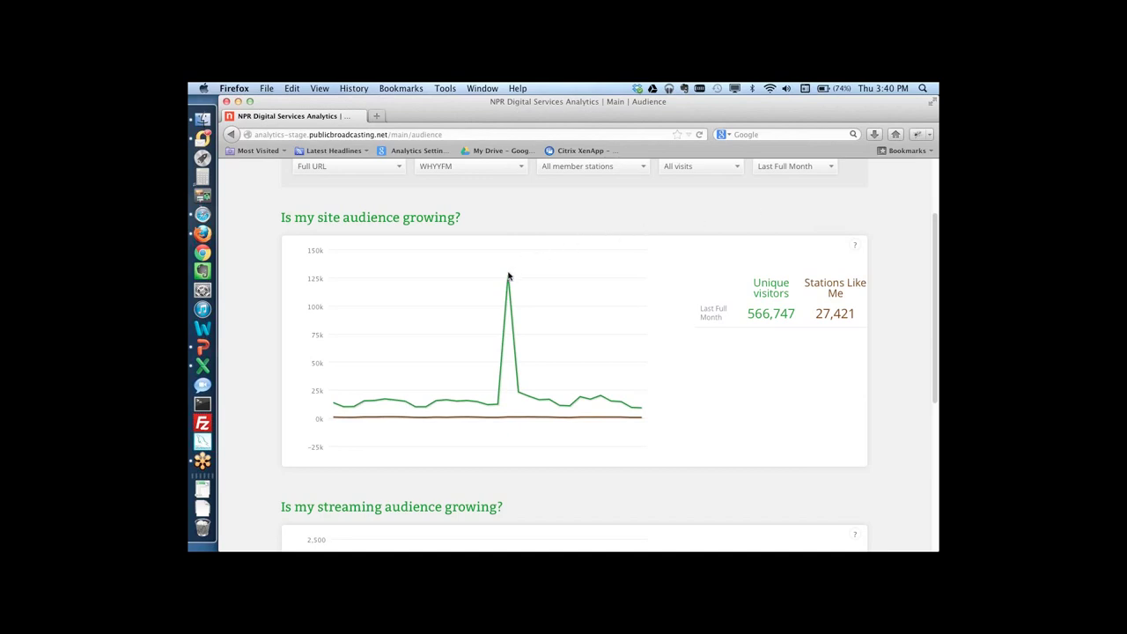
pyautogui.moveTo(508, 277)
pyautogui.scroll(-5, 678, 470)
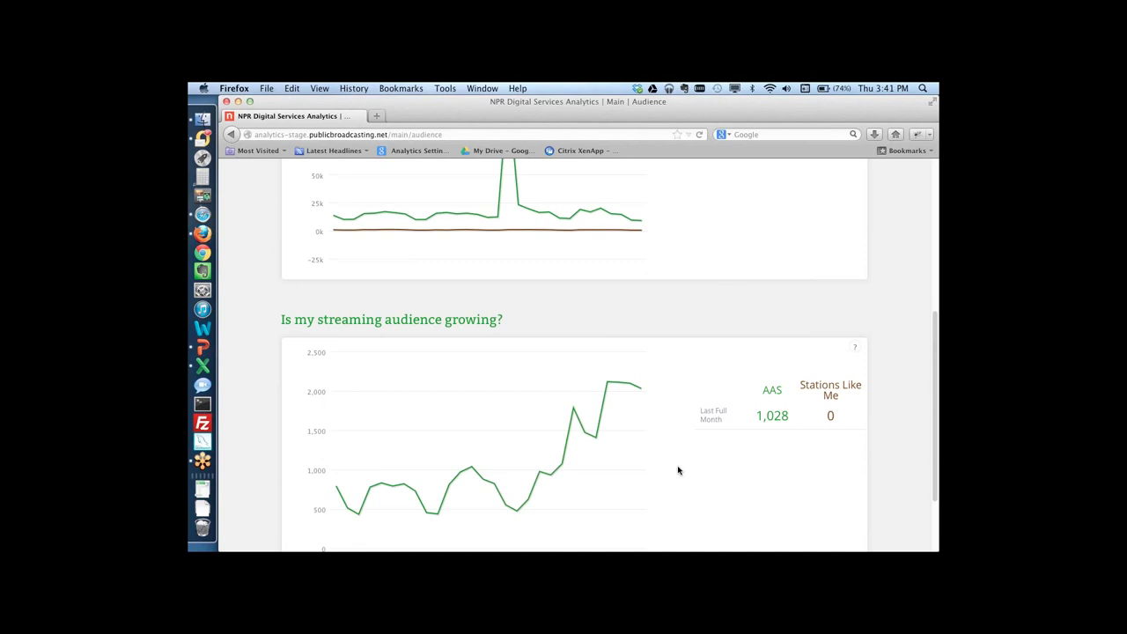
pyautogui.scroll(8, 678, 471)
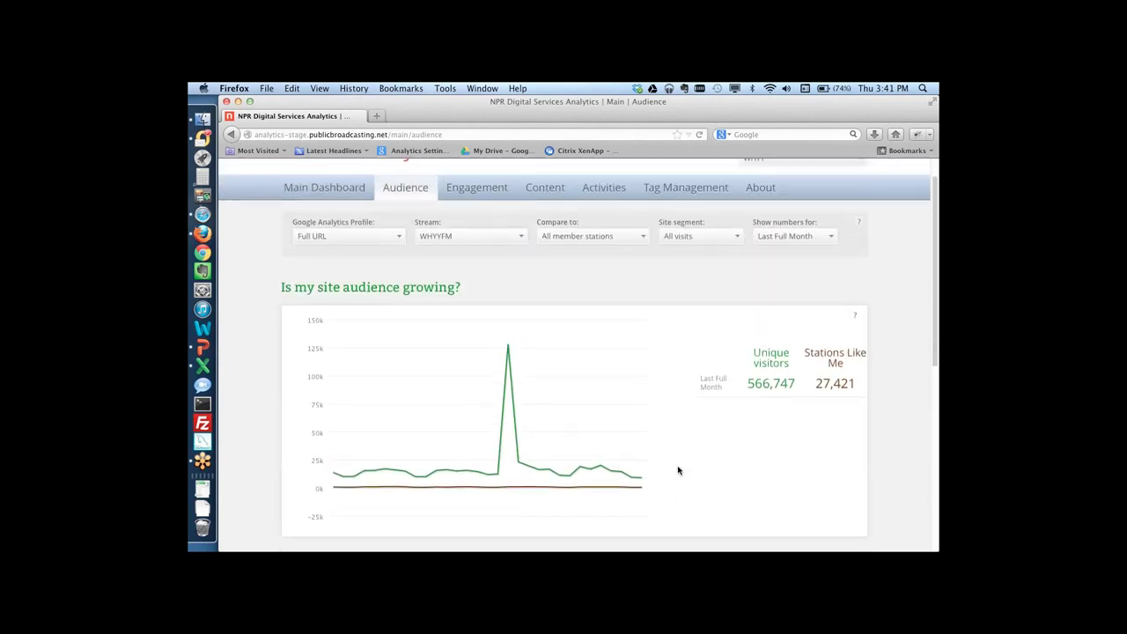
# Step: Open the Engagement report and examine its website and streaming audience charts against the Stations Like Me figures
pyautogui.click(490, 220)
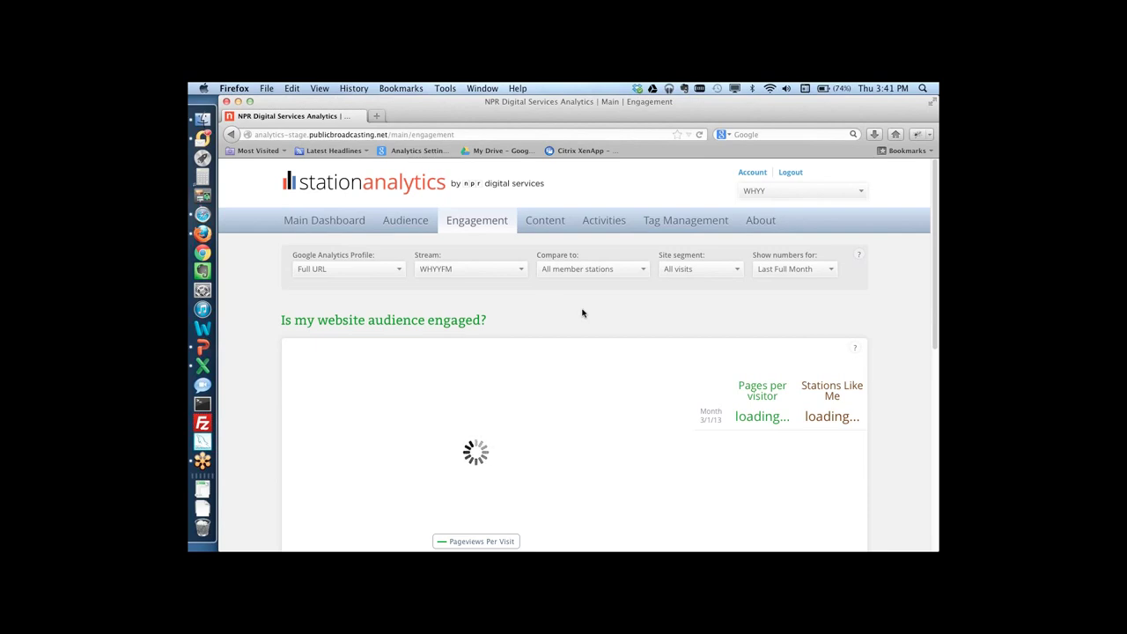
pyautogui.scroll(-1, 611, 322)
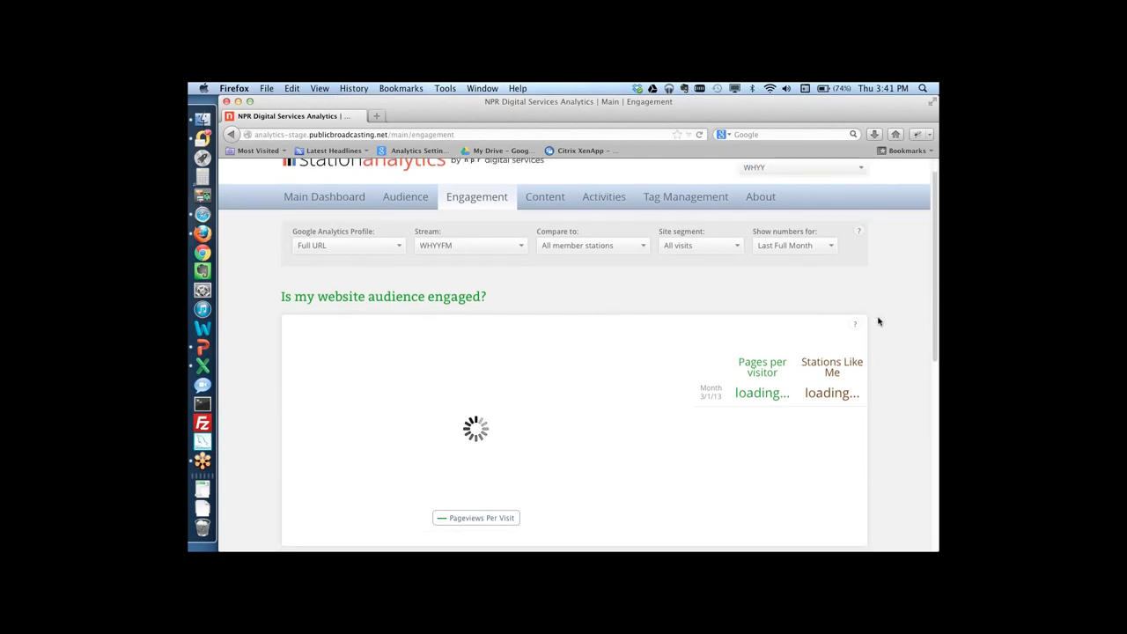
pyautogui.scroll(-2, 877, 342)
pyautogui.scroll(-1, 876, 343)
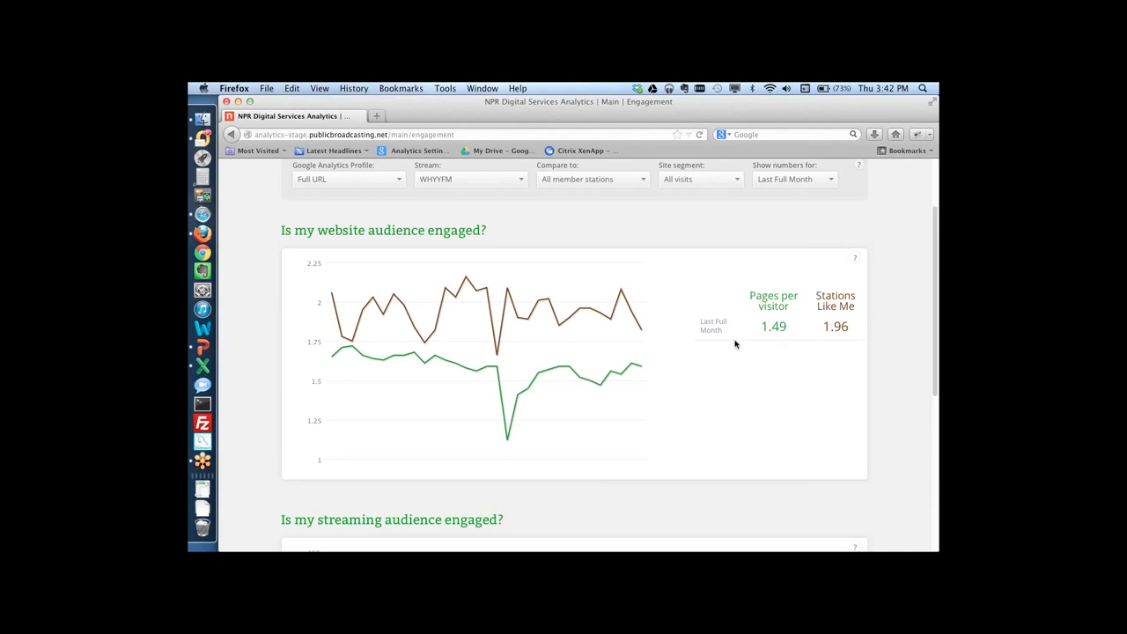
pyautogui.moveTo(510, 429)
pyautogui.scroll(-3, 905, 419)
pyautogui.scroll(-3, 904, 418)
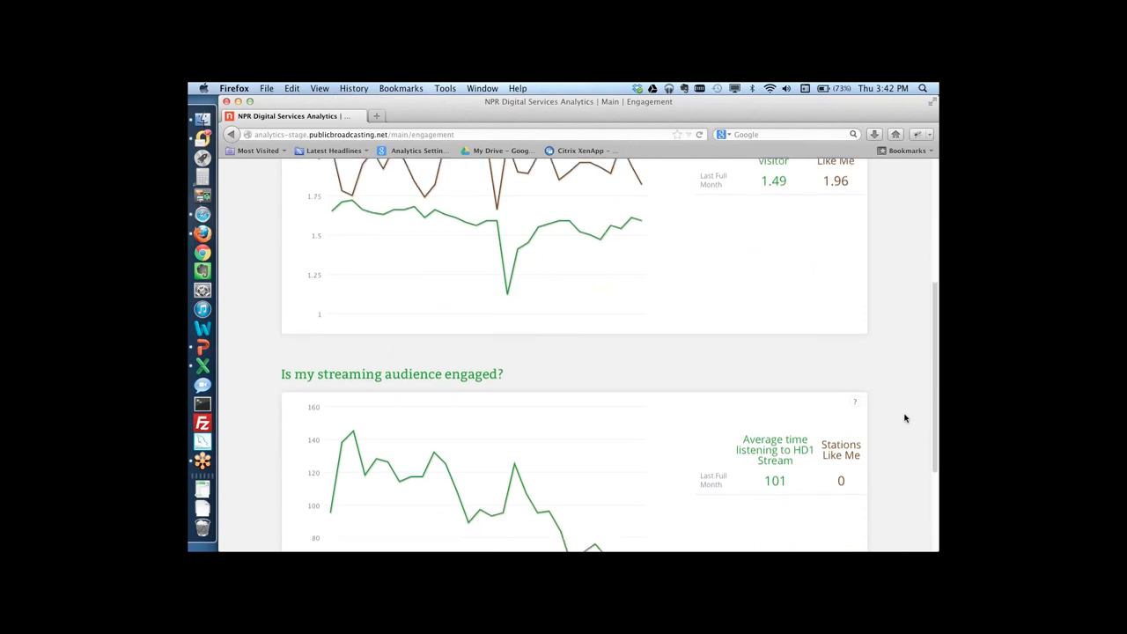
pyautogui.scroll(-1, 904, 418)
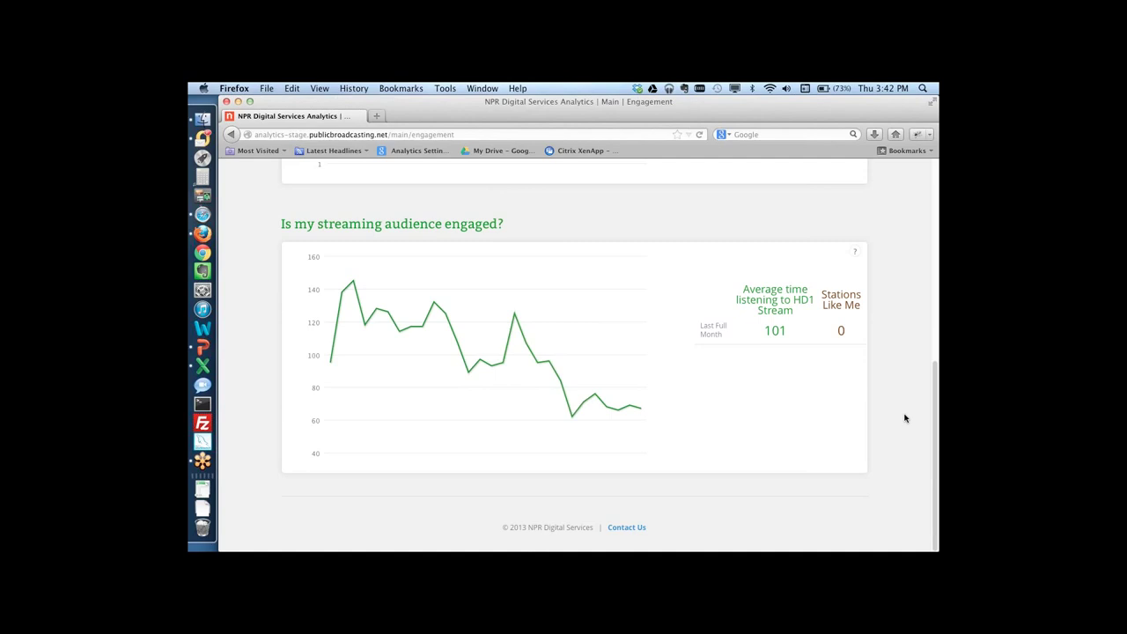
pyautogui.scroll(2, 904, 419)
pyautogui.scroll(10, 905, 419)
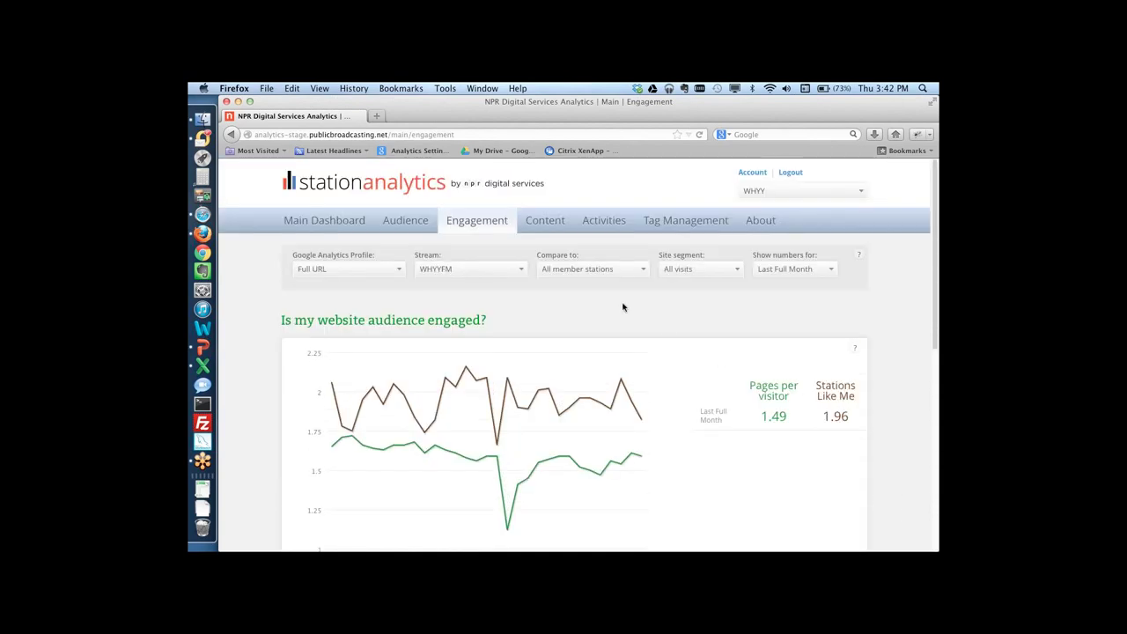
# Step: Open the Content report and review the most engaging pages with their sources, pageviews, entrances and new visits
pyautogui.click(544, 225)
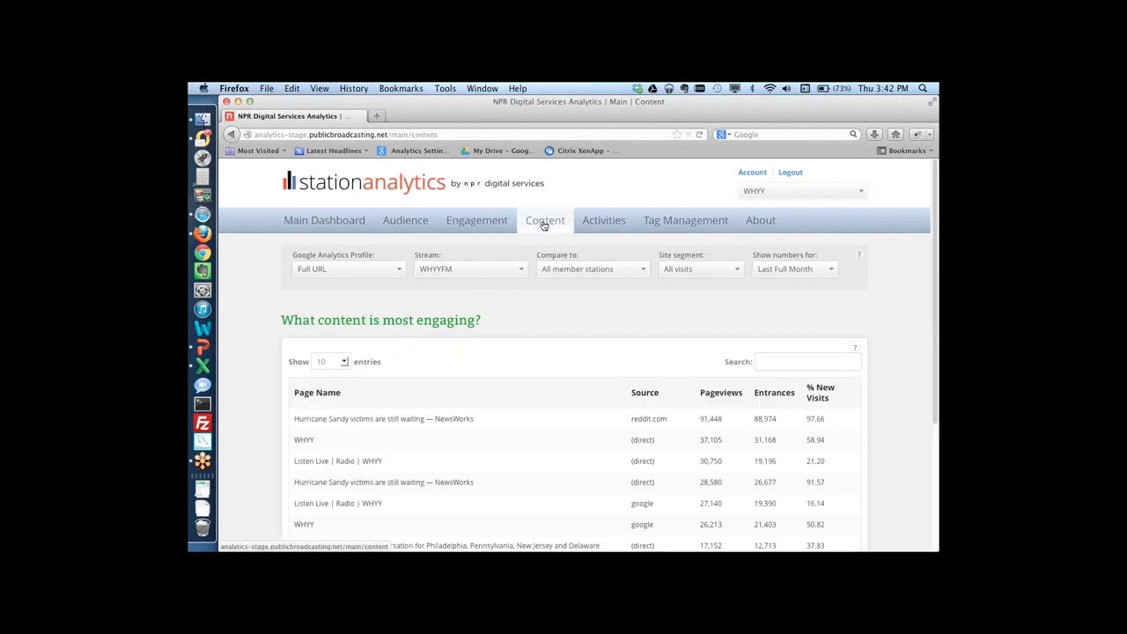
pyautogui.scroll(-3, 574, 321)
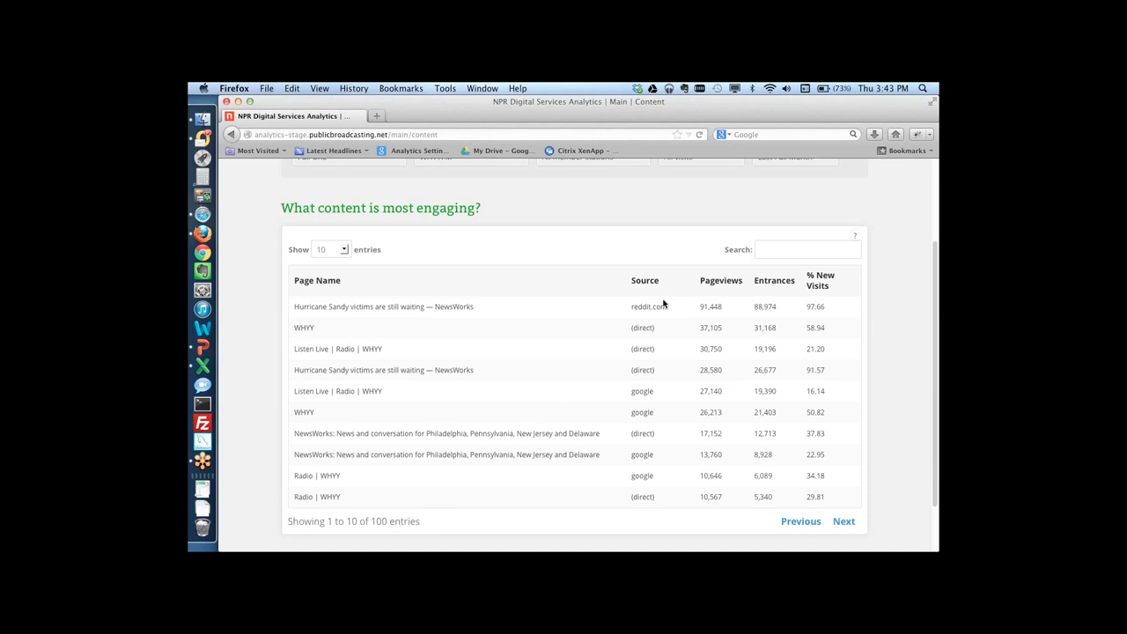
pyautogui.scroll(2, 750, 214)
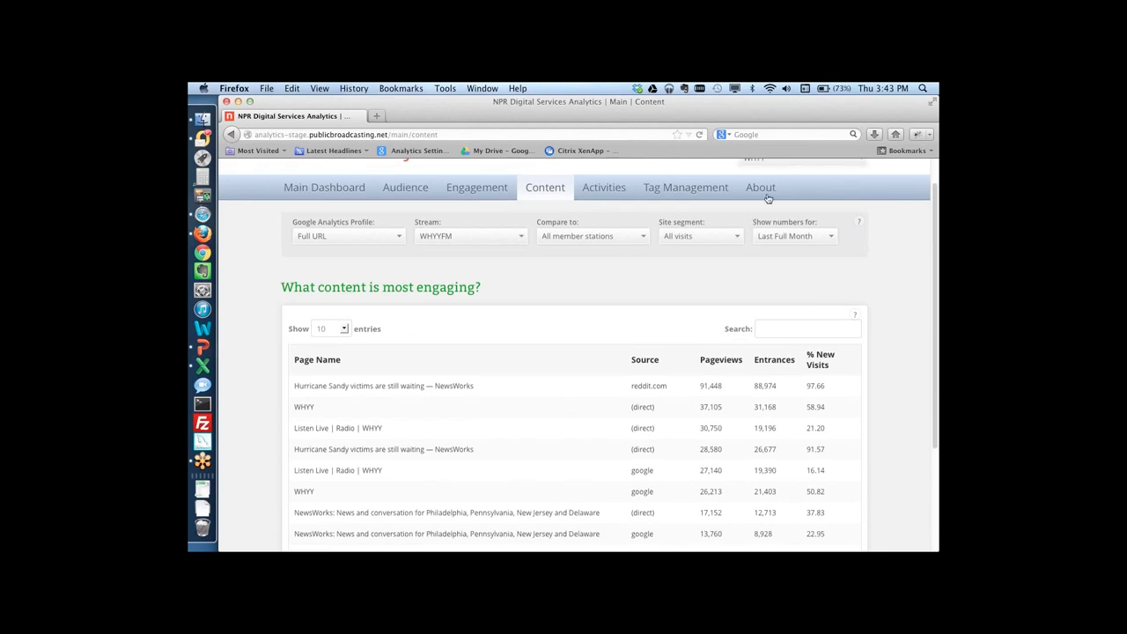
# Step: Open the Activities report and look over the chart area on where the audience goes on the site
pyautogui.click(606, 190)
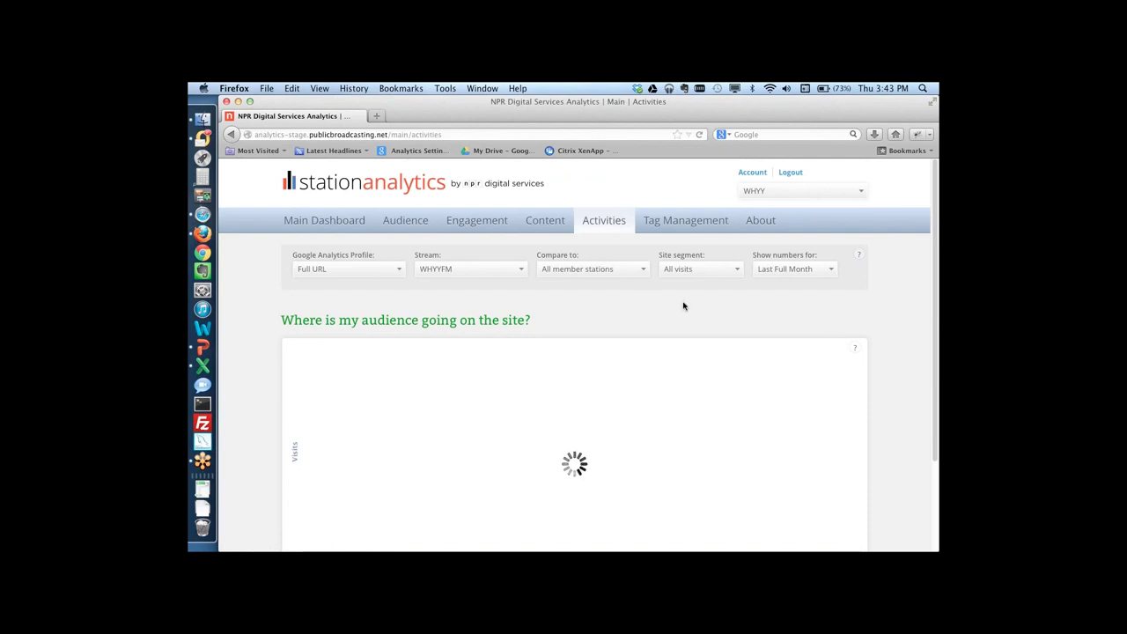
pyautogui.scroll(-3, 752, 317)
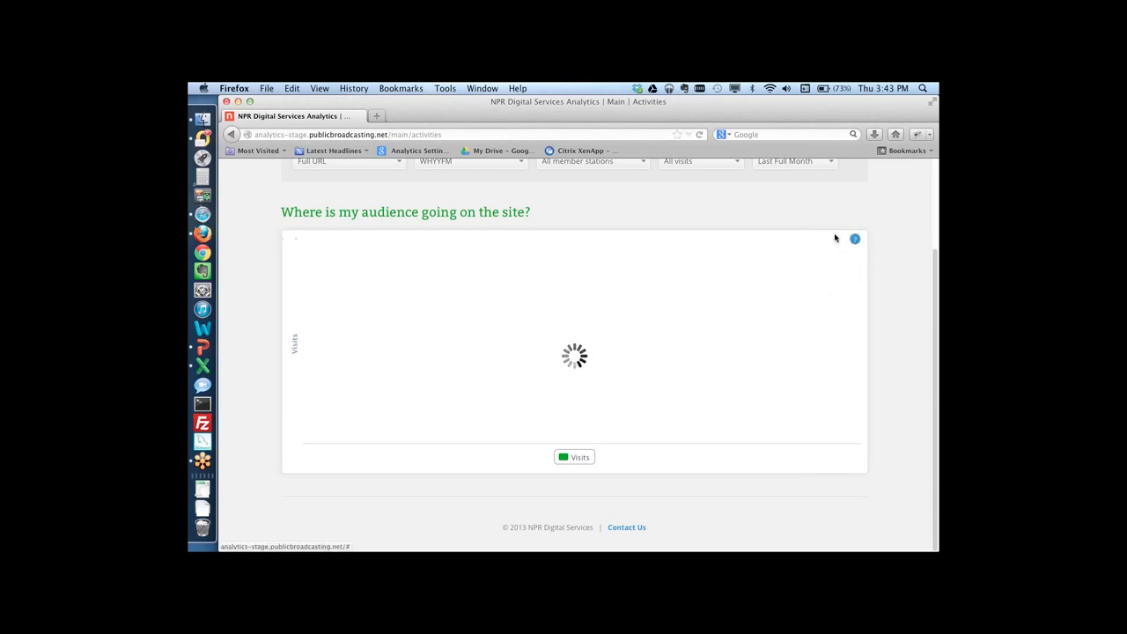
pyautogui.scroll(2, 775, 239)
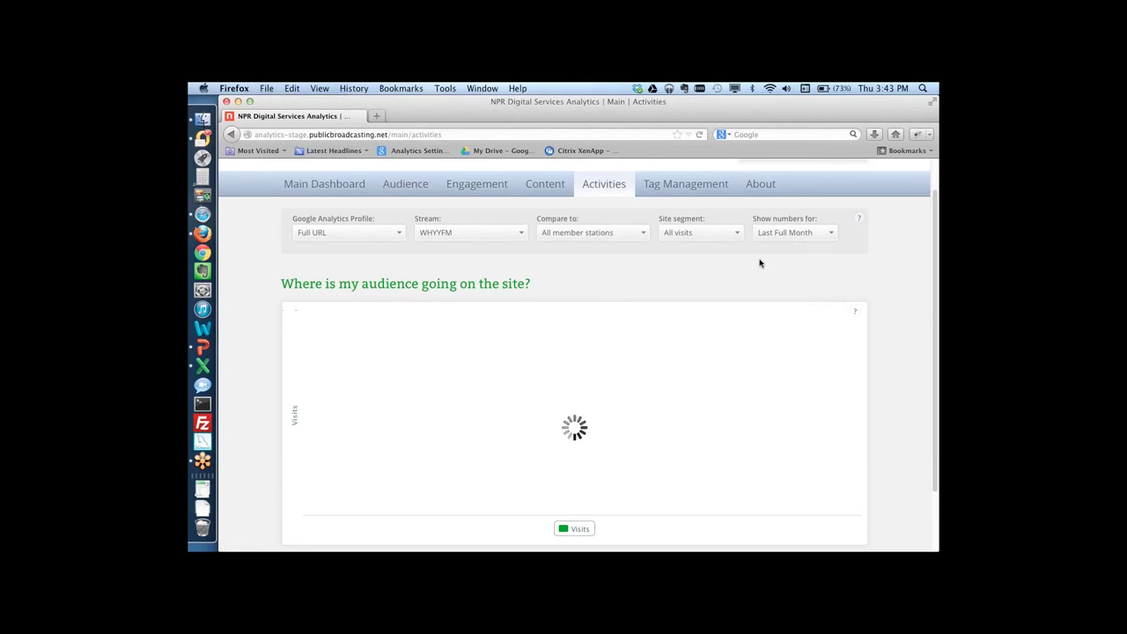
pyautogui.scroll(-1, 760, 270)
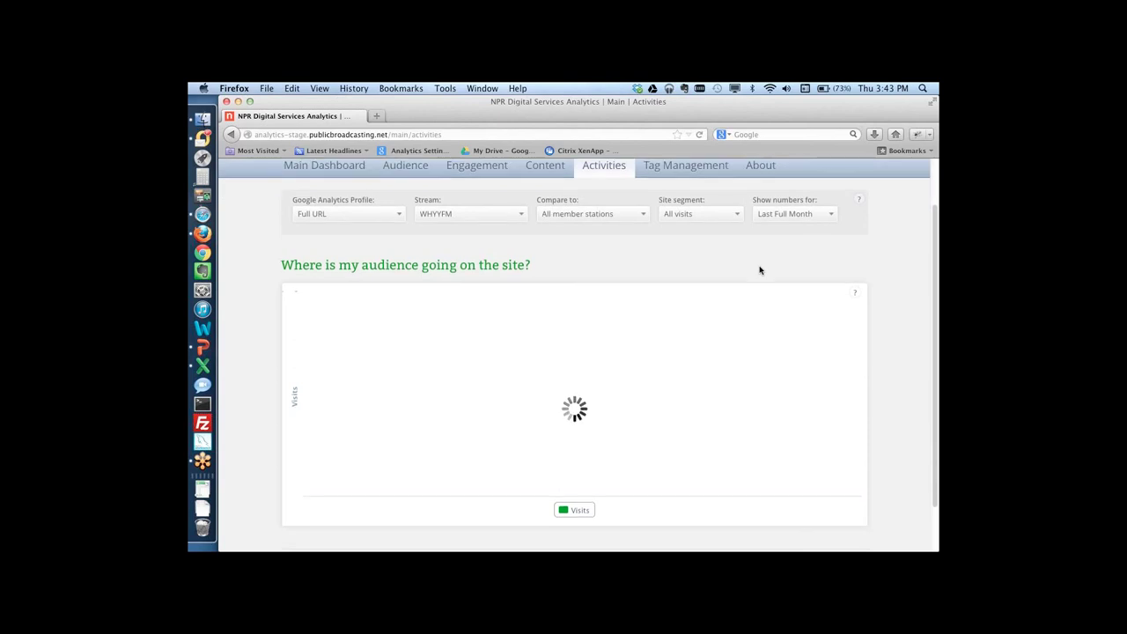
# Step: Read the help notes for the Dashboard Toolbar and Site Activities in the Activities report, closing each one
pyautogui.click(860, 201)
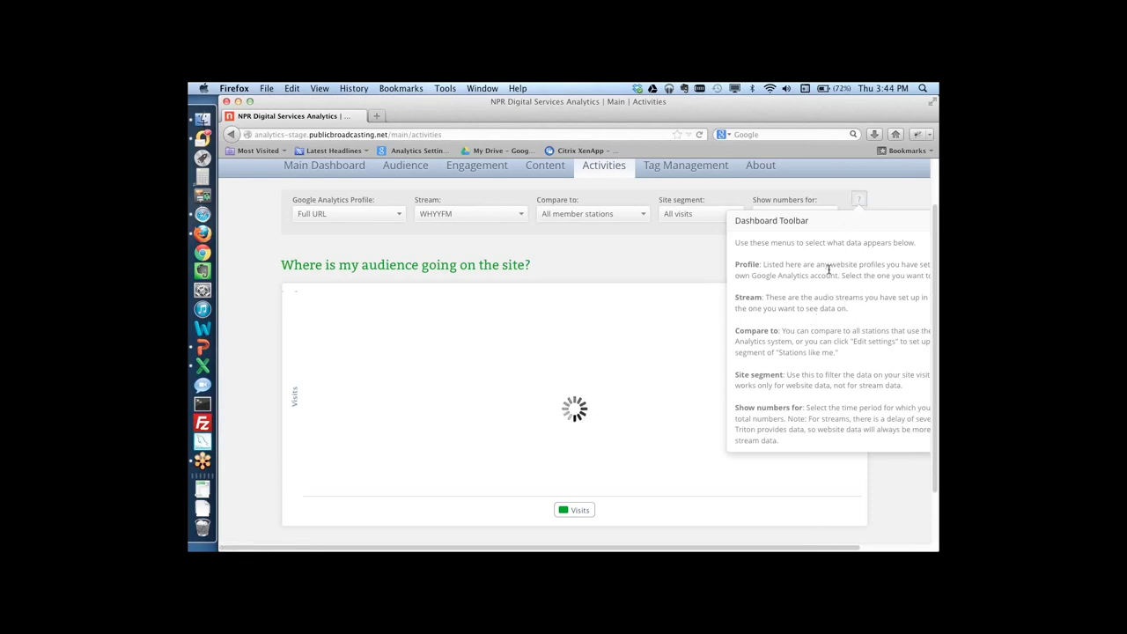
pyautogui.click(860, 201)
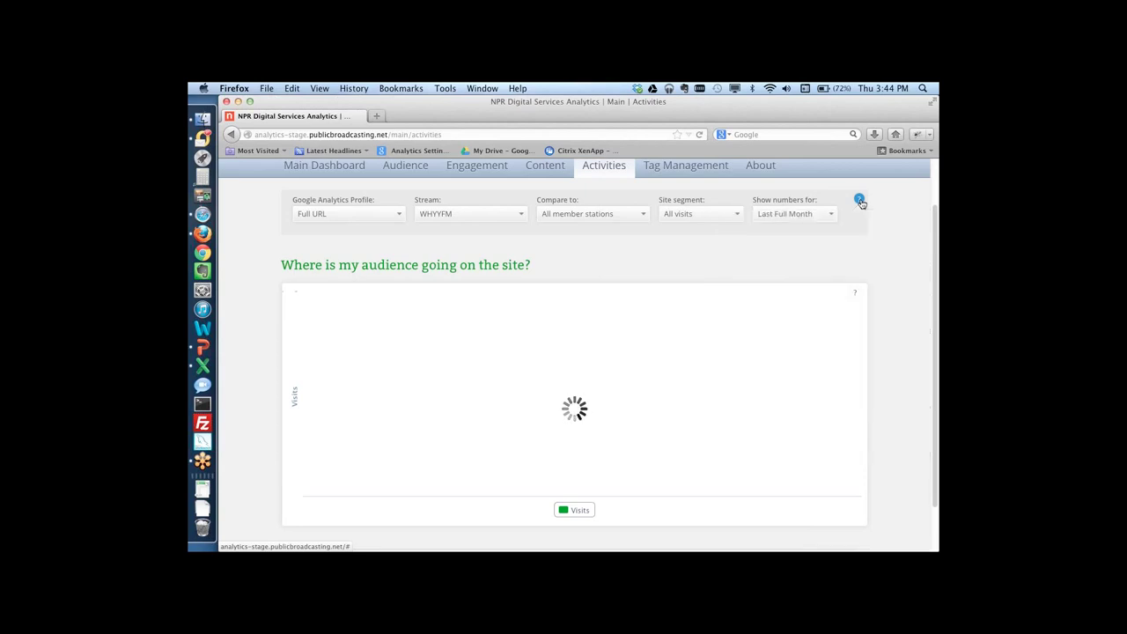
pyautogui.click(857, 296)
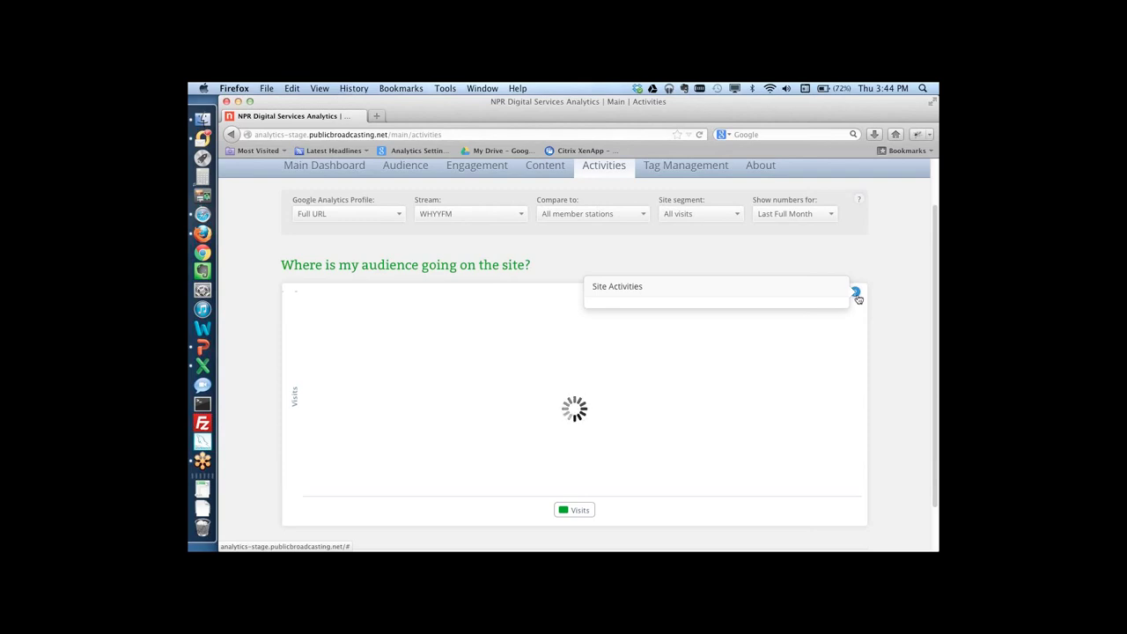
pyautogui.click(851, 248)
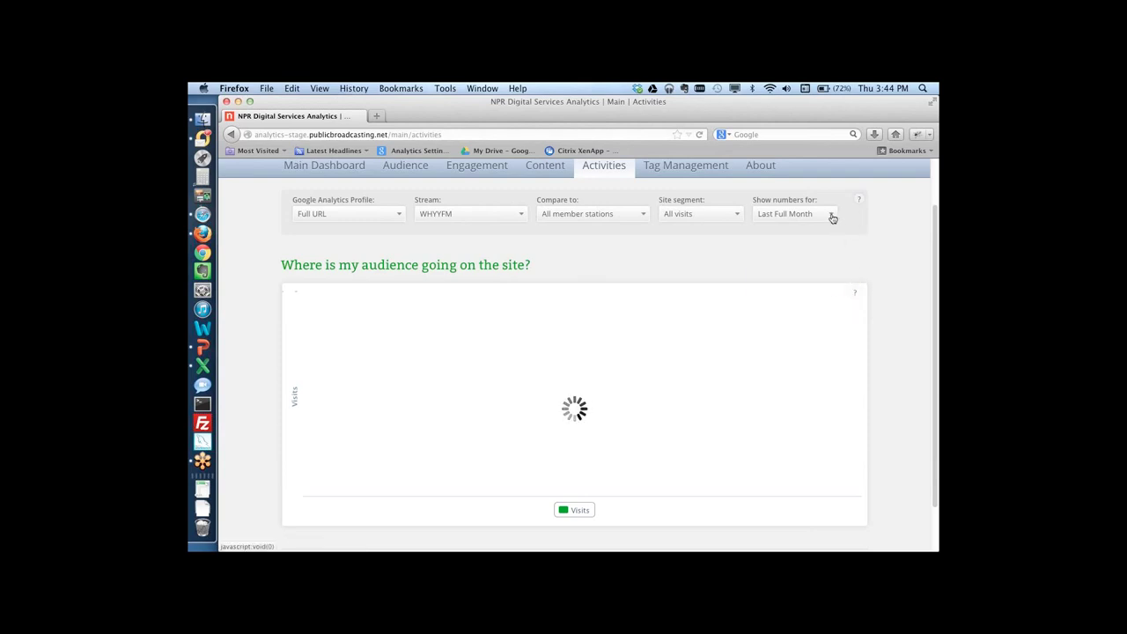
# Step: Show the Activities report's numbers for the Last 7 Days
pyautogui.click(831, 217)
pyautogui.click(820, 231)
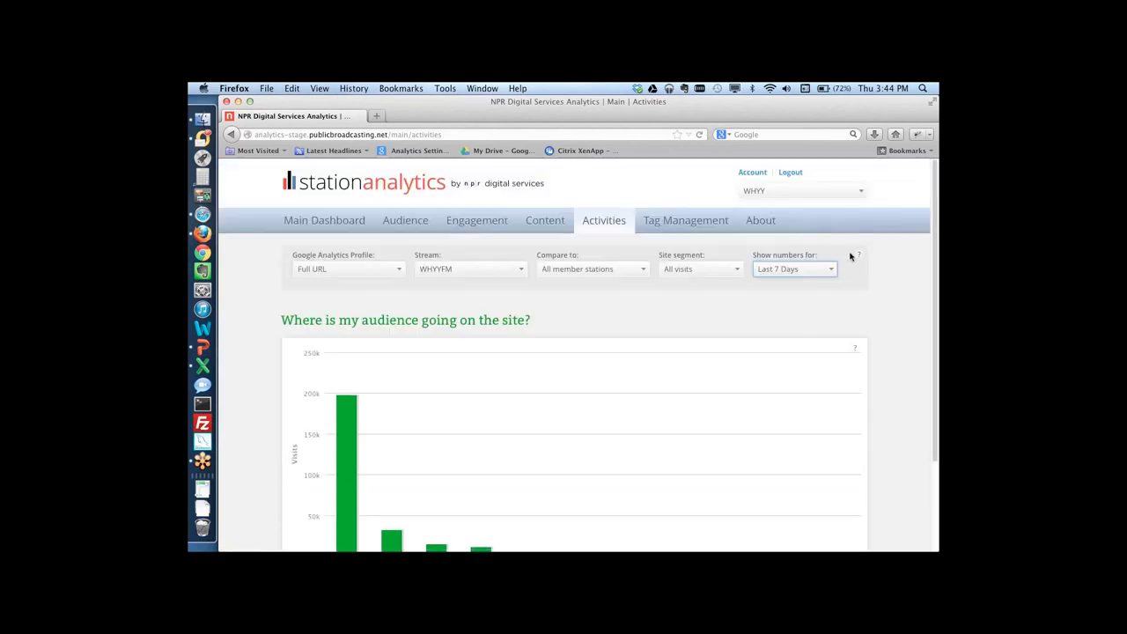
pyautogui.scroll(-3, 855, 287)
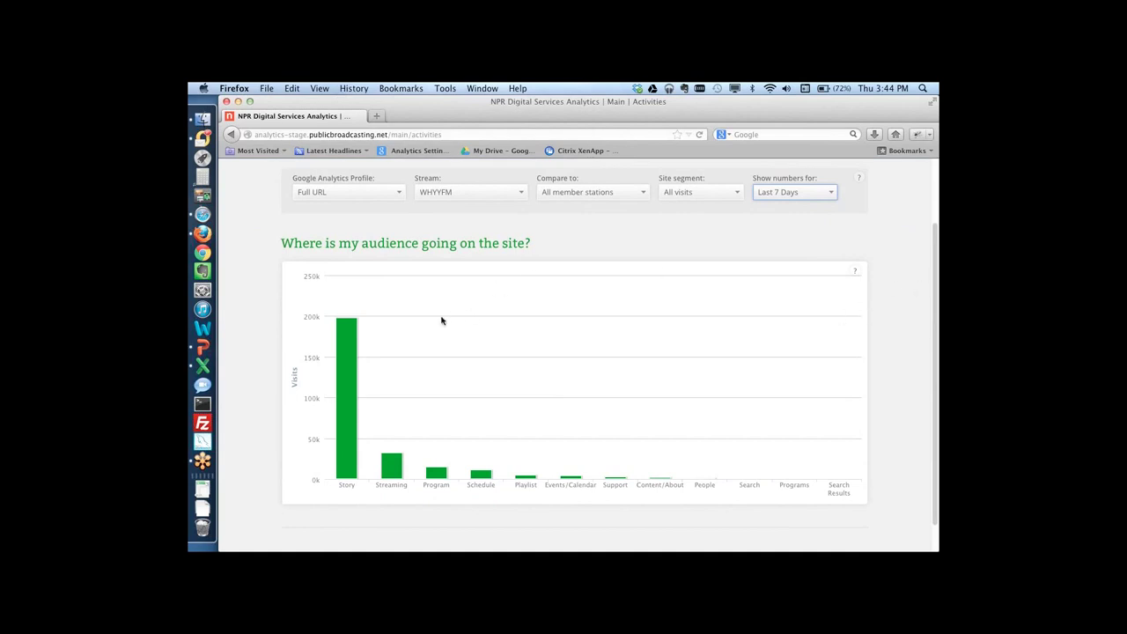
# Step: Read the visits per page type in the Activities chart, from Story, Streaming, Program and Schedule to the smaller categories
pyautogui.moveTo(349, 333)
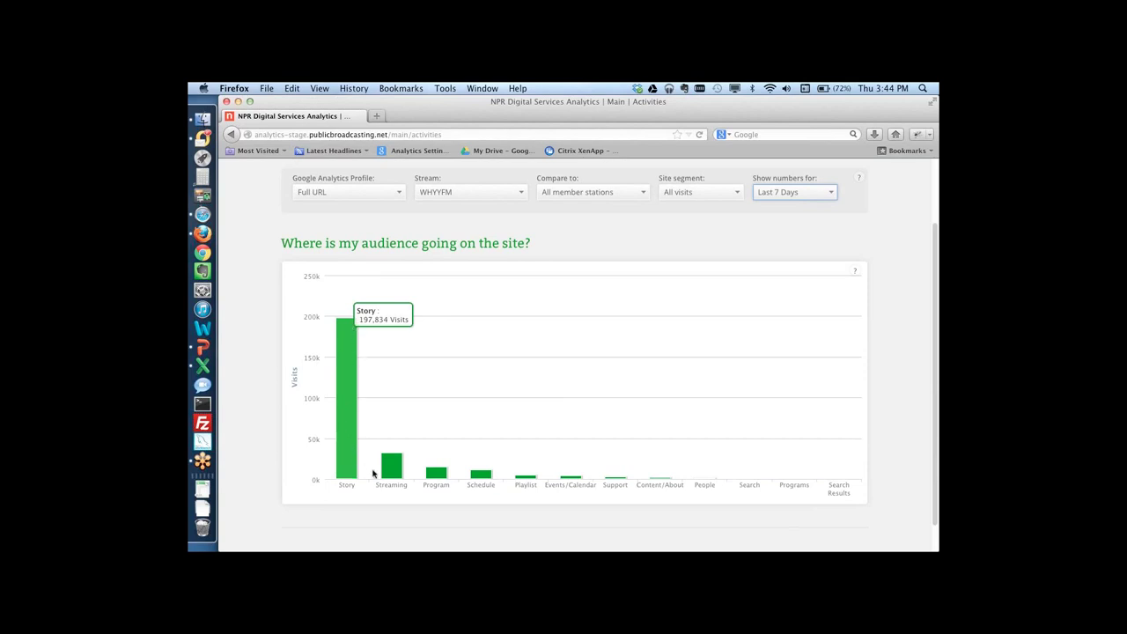
pyautogui.moveTo(394, 472)
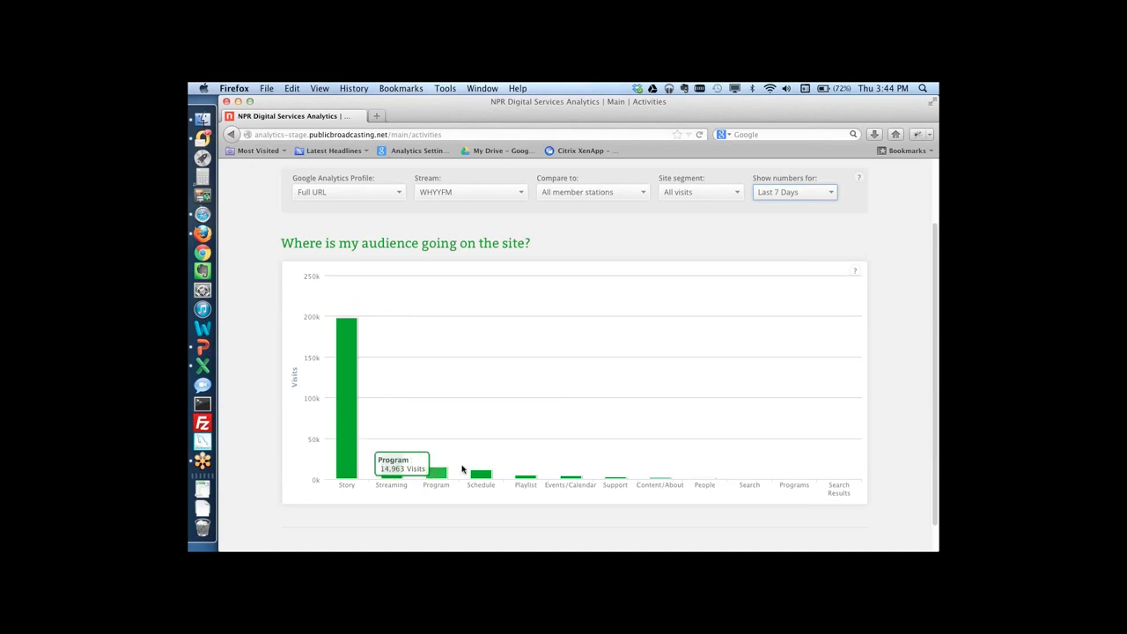
pyautogui.moveTo(477, 477)
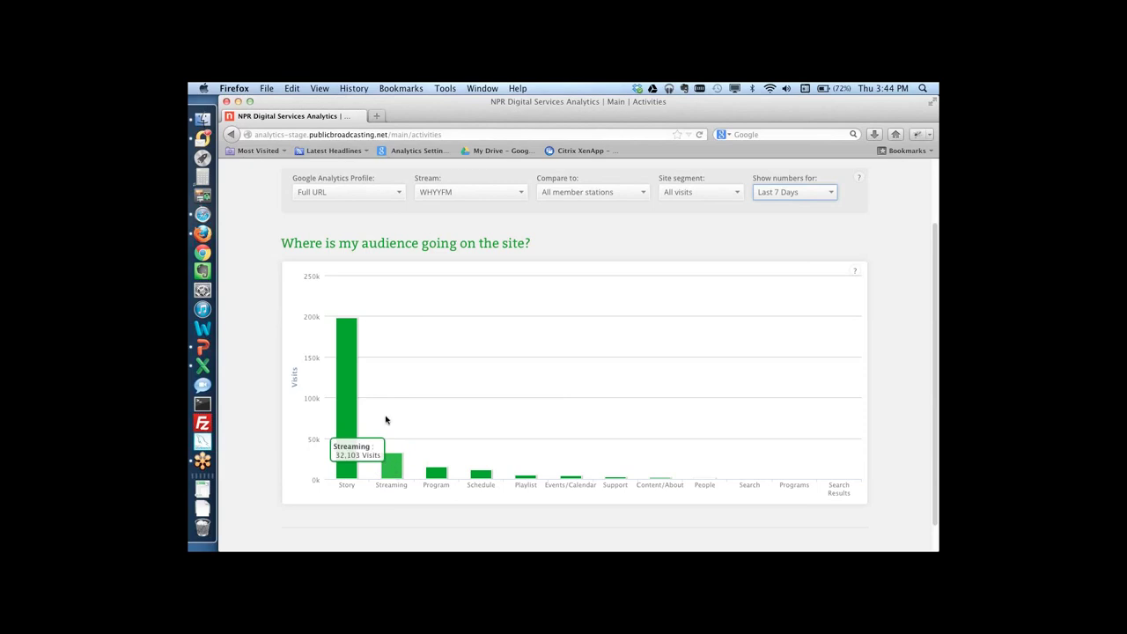
pyautogui.moveTo(346, 355)
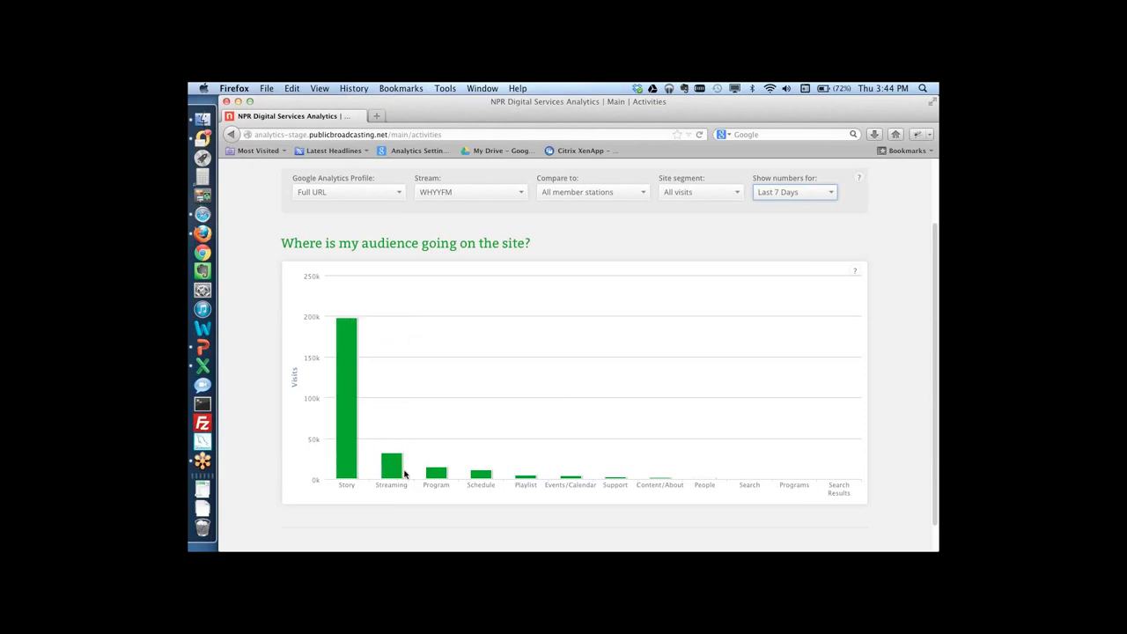
pyautogui.moveTo(346, 387)
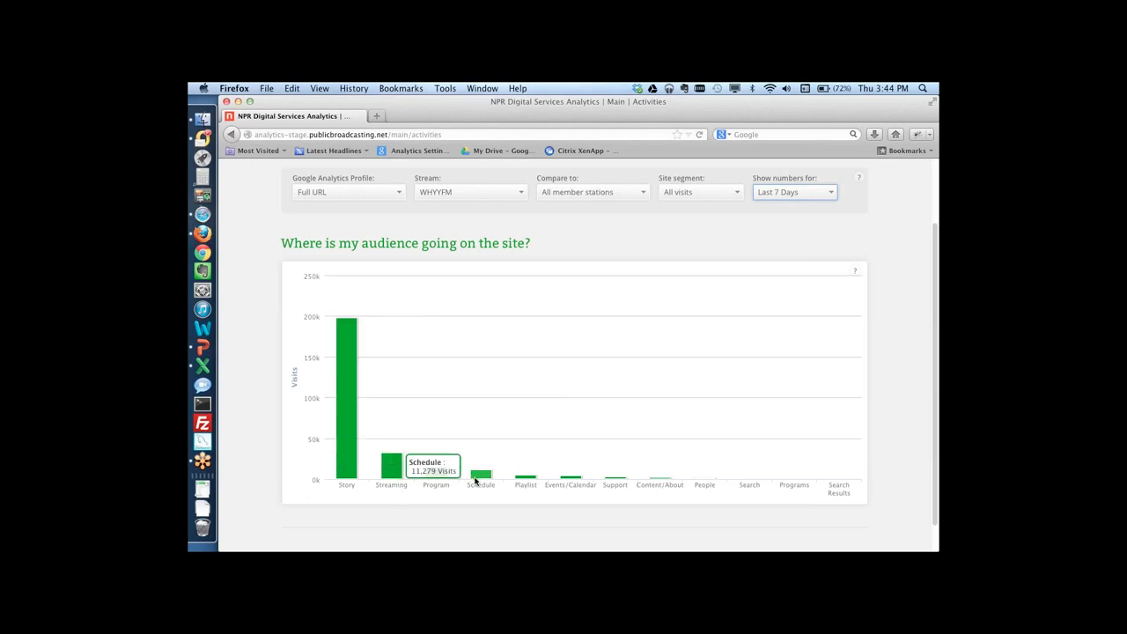
pyautogui.moveTo(440, 477)
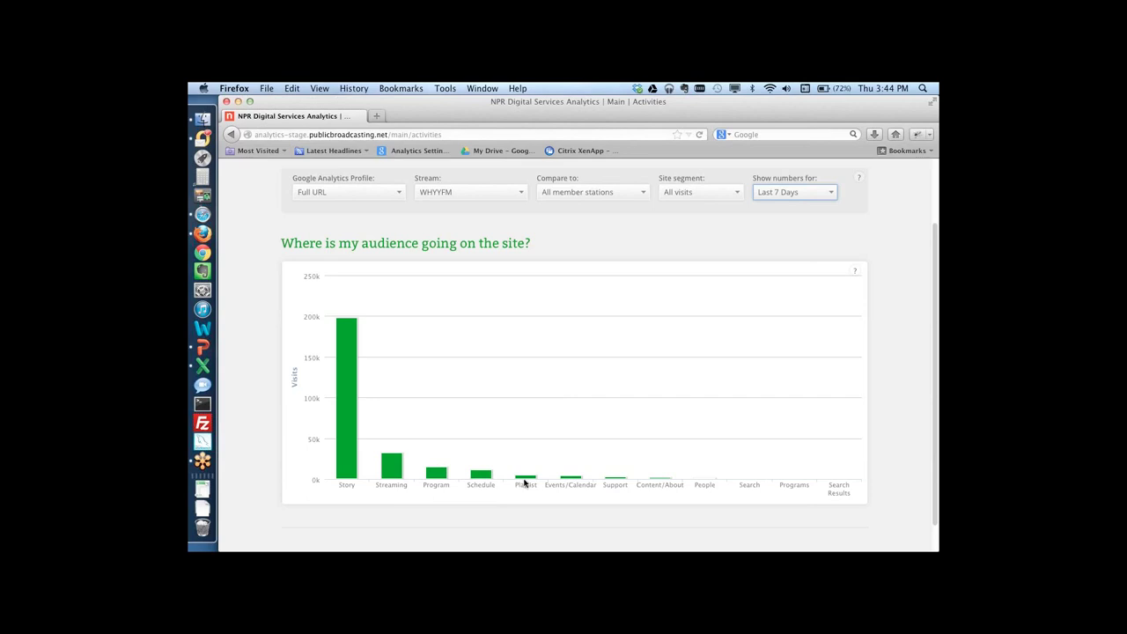
pyautogui.moveTo(573, 478)
pyautogui.moveTo(643, 480)
pyautogui.scroll(2, 890, 294)
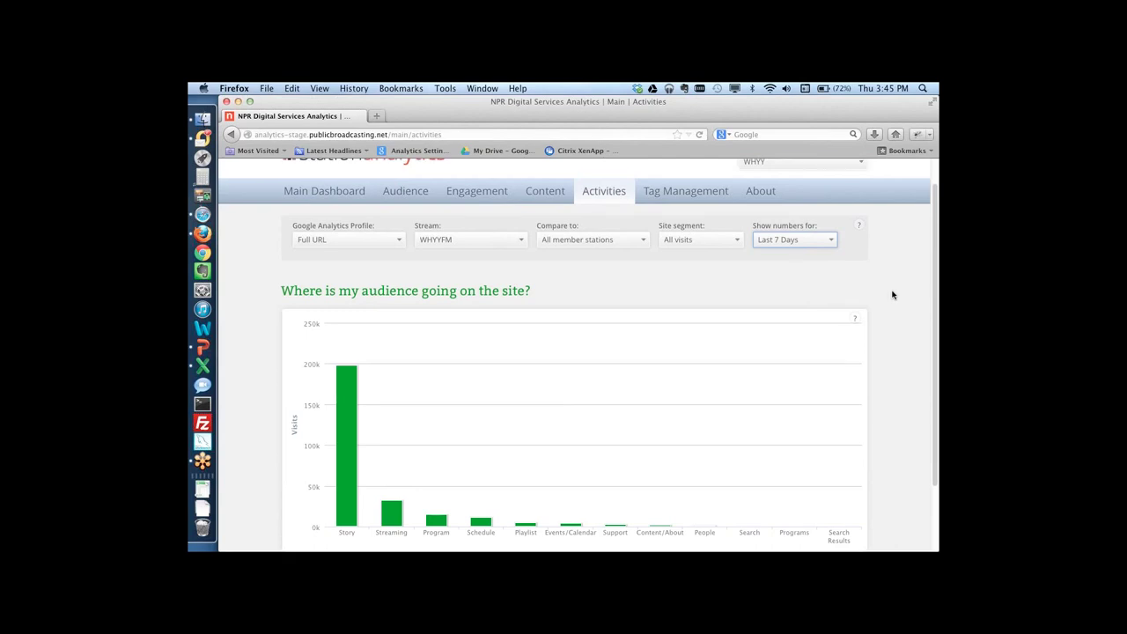
pyautogui.scroll(-2, 892, 295)
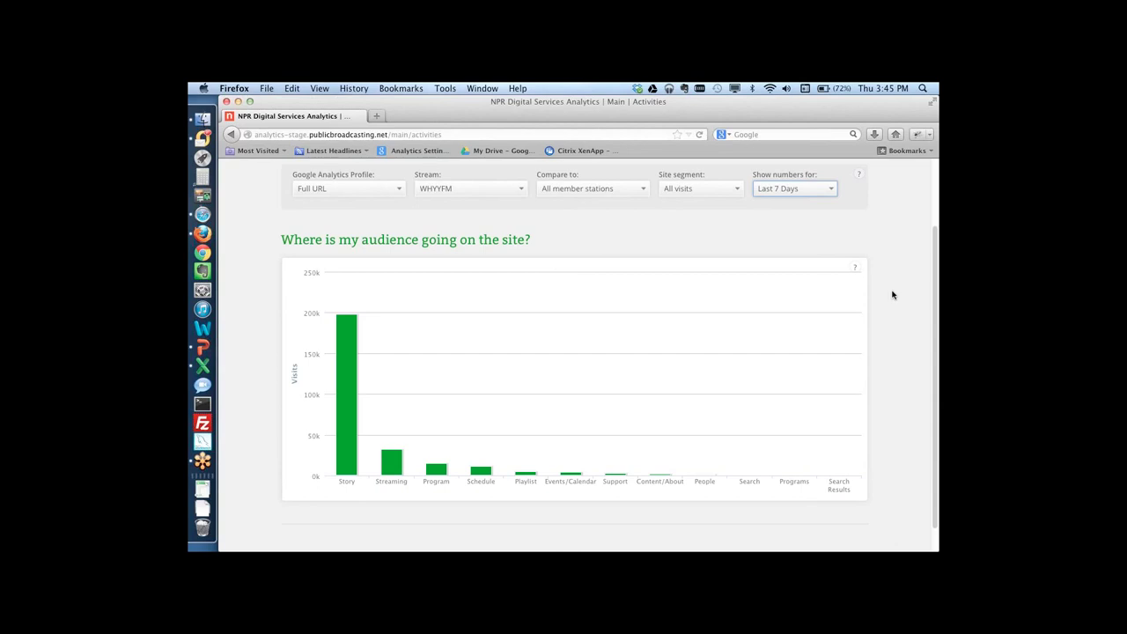
pyautogui.scroll(3, 892, 295)
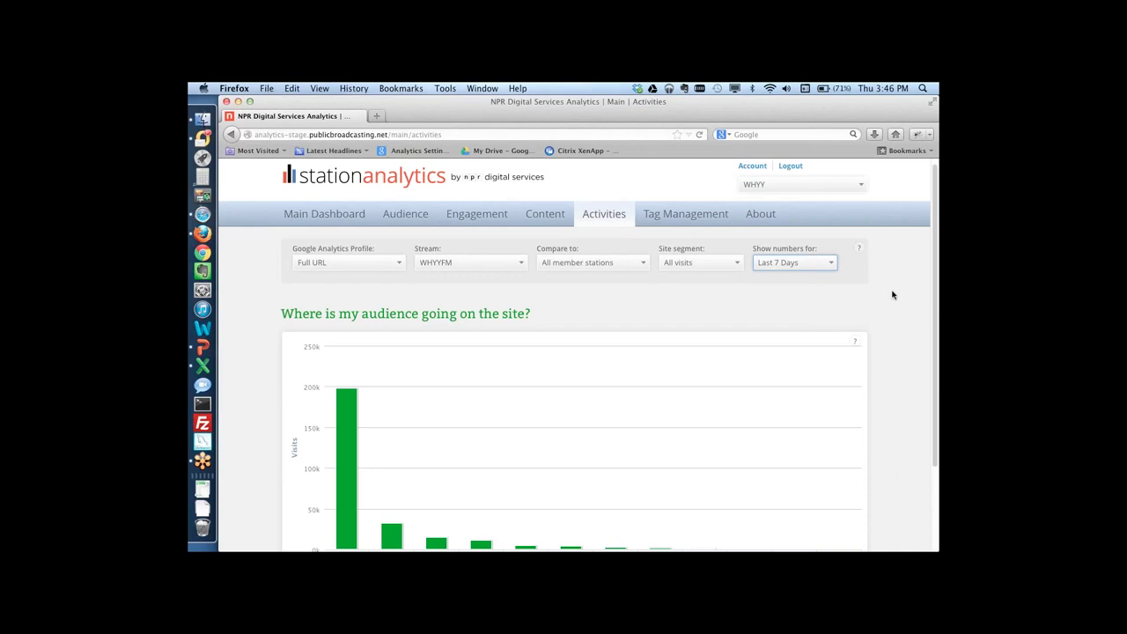
pyautogui.scroll(-2, 890, 295)
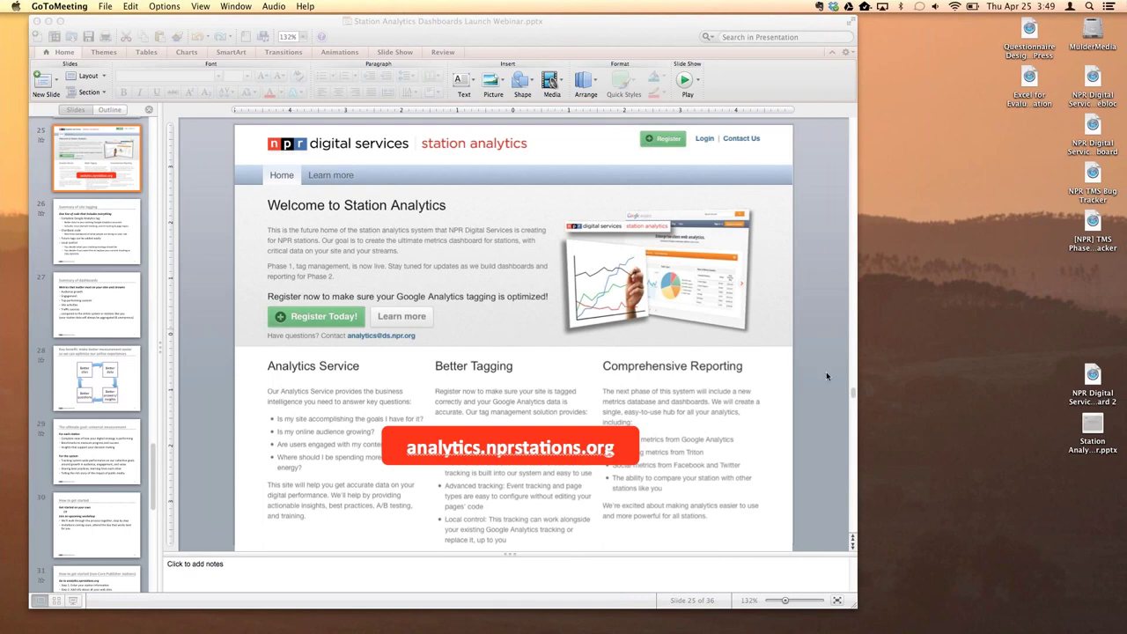
# Step: Switch to the PowerPoint webinar deck, start the slide show at slide 25 and advance to the Summary of site tagging slide
pyautogui.click(195, 500)
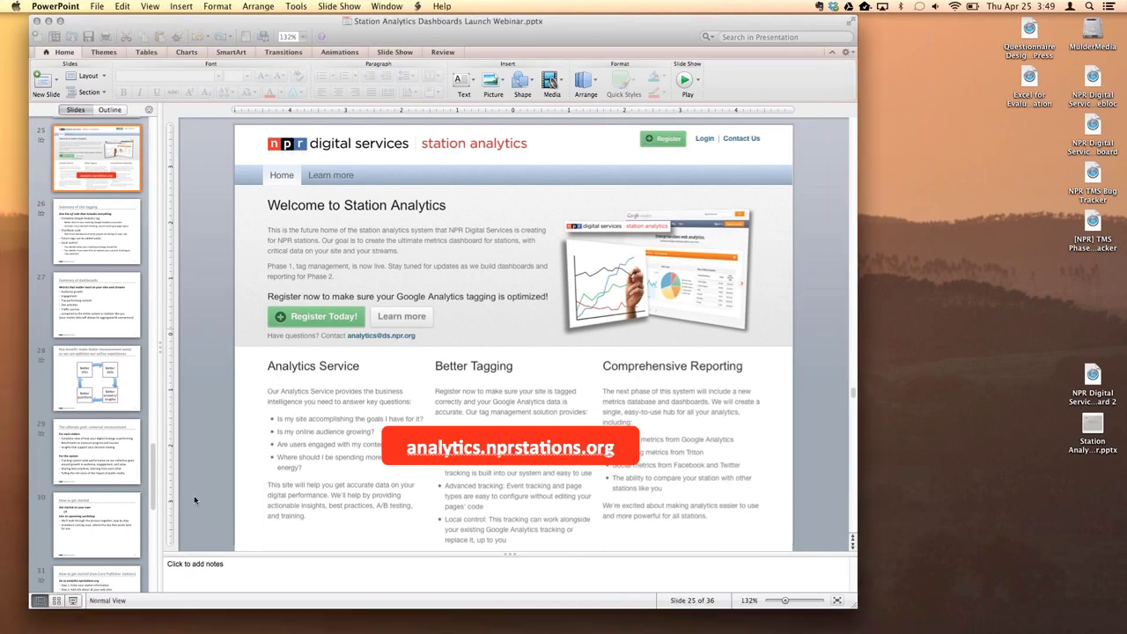
pyautogui.click(78, 604)
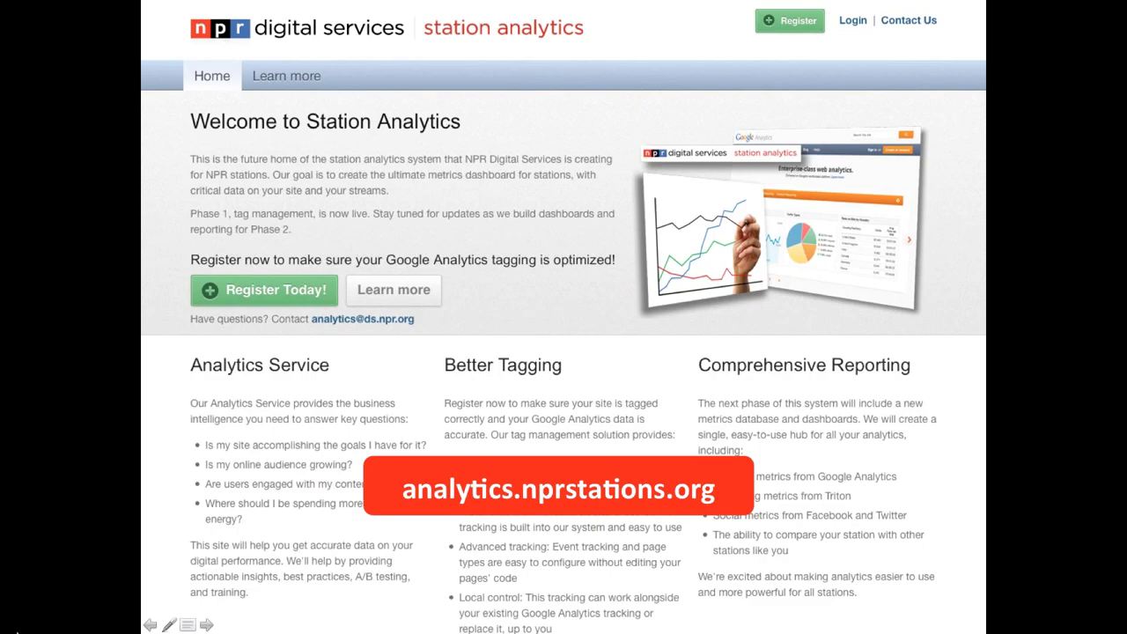
pyautogui.press('Right')
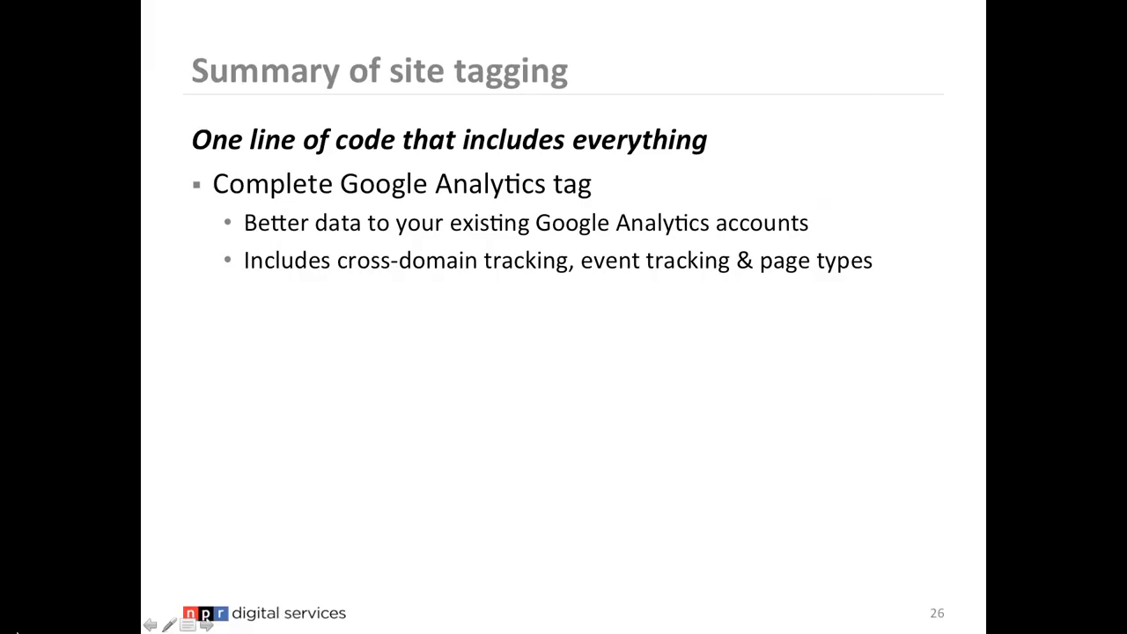